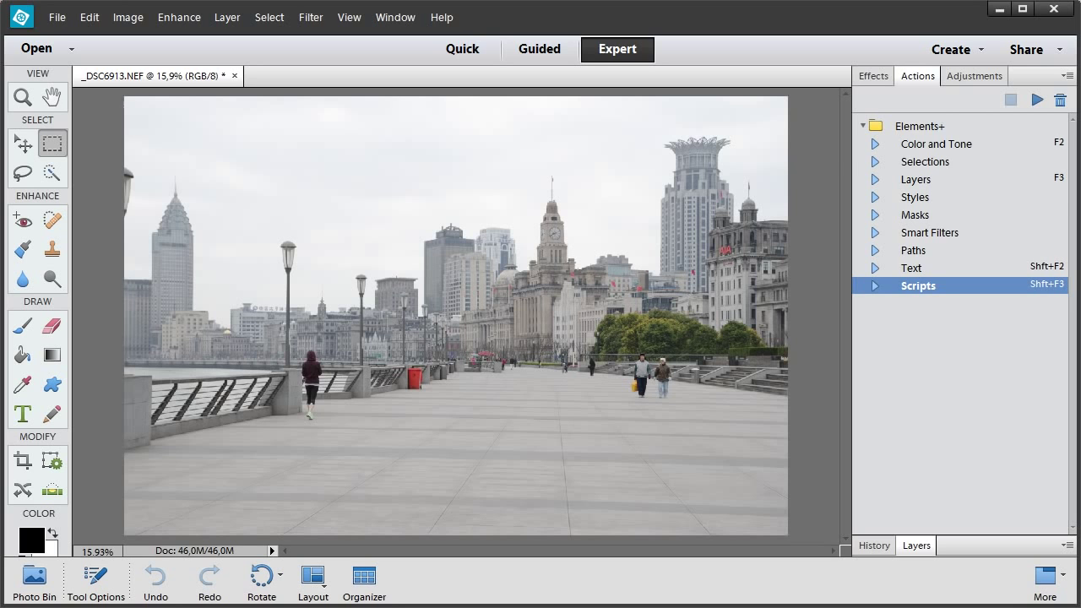
Run the roboCrop script from the Resize category of the Scripts browser.
left_click(1036, 102)
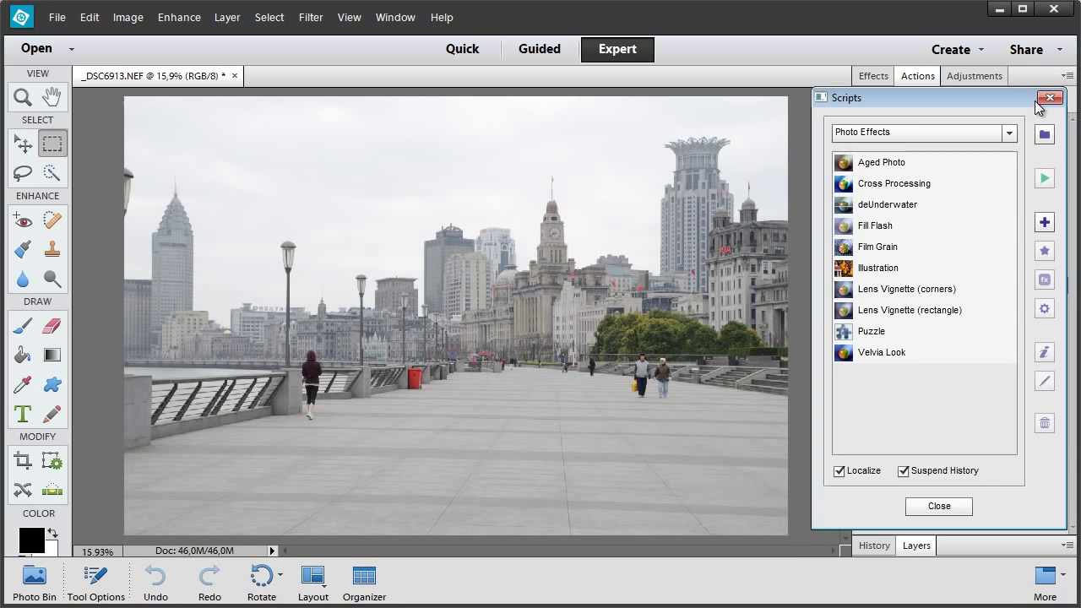
left_click(973, 134)
left_click(898, 332)
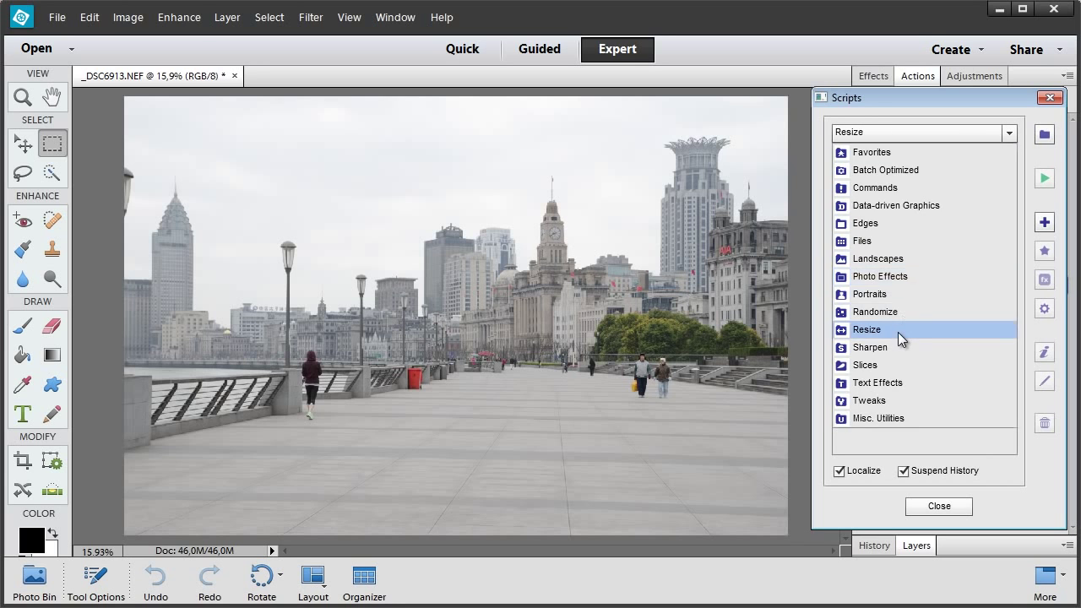
left_click(898, 332)
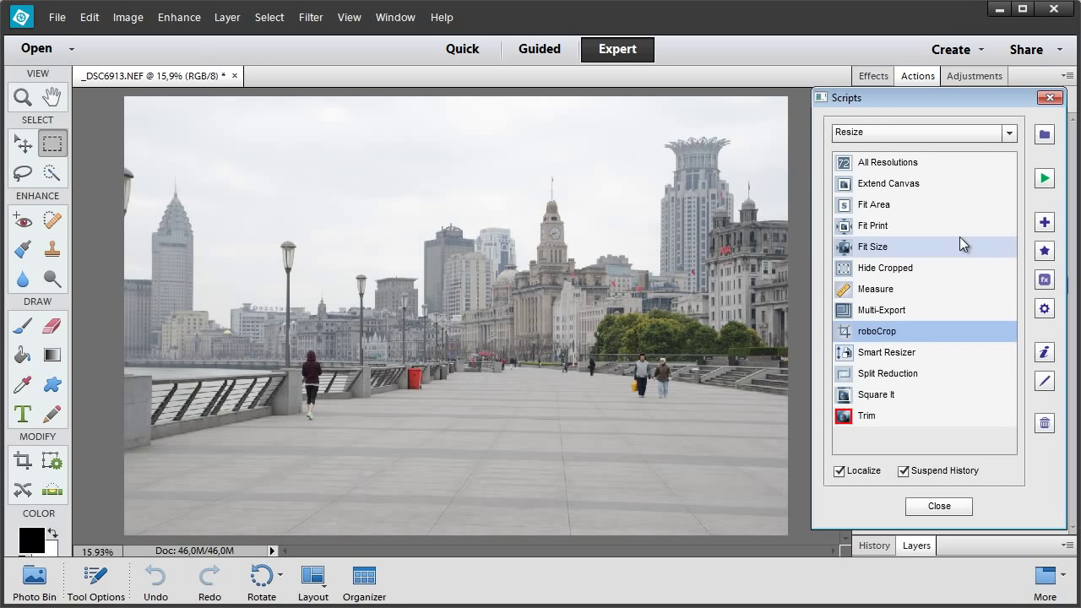
left_click(1045, 179)
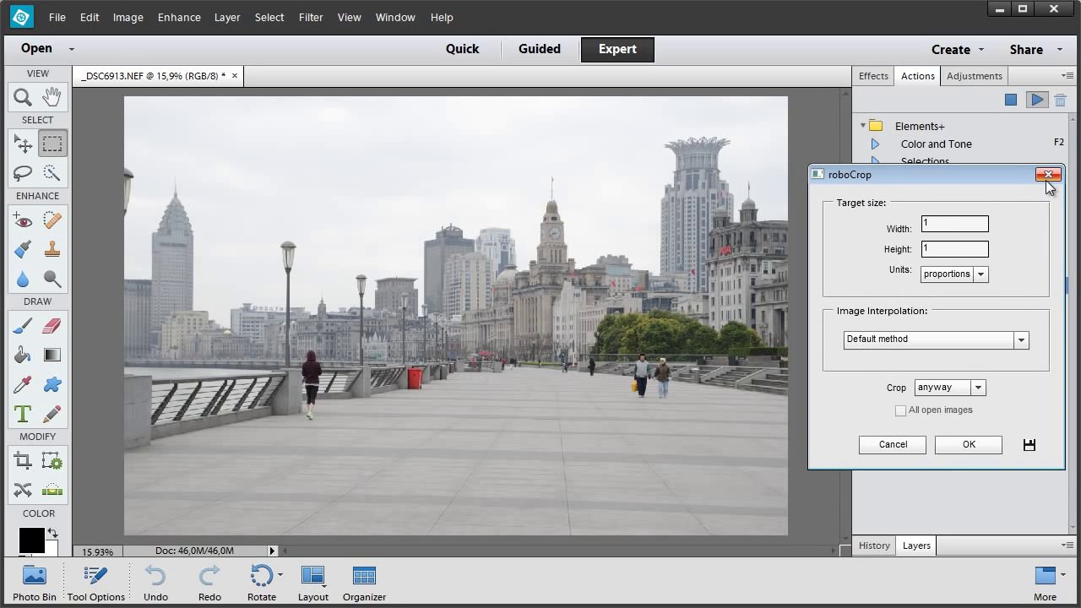
Crop the photo to width 16, height 9, cropping only if landscape.
left_click(960, 228)
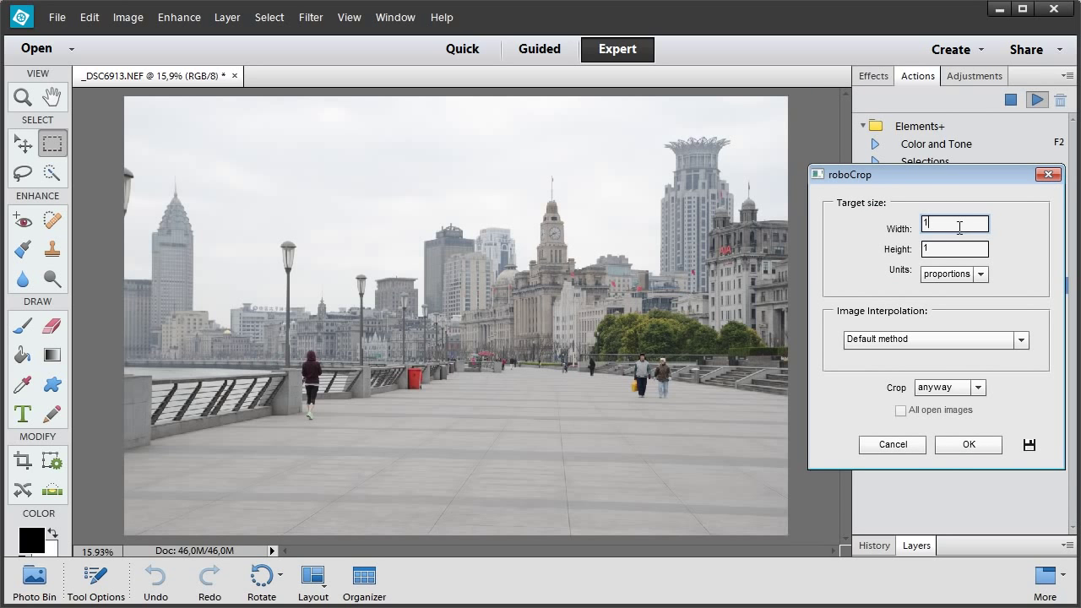
type("6")
key("Tab")
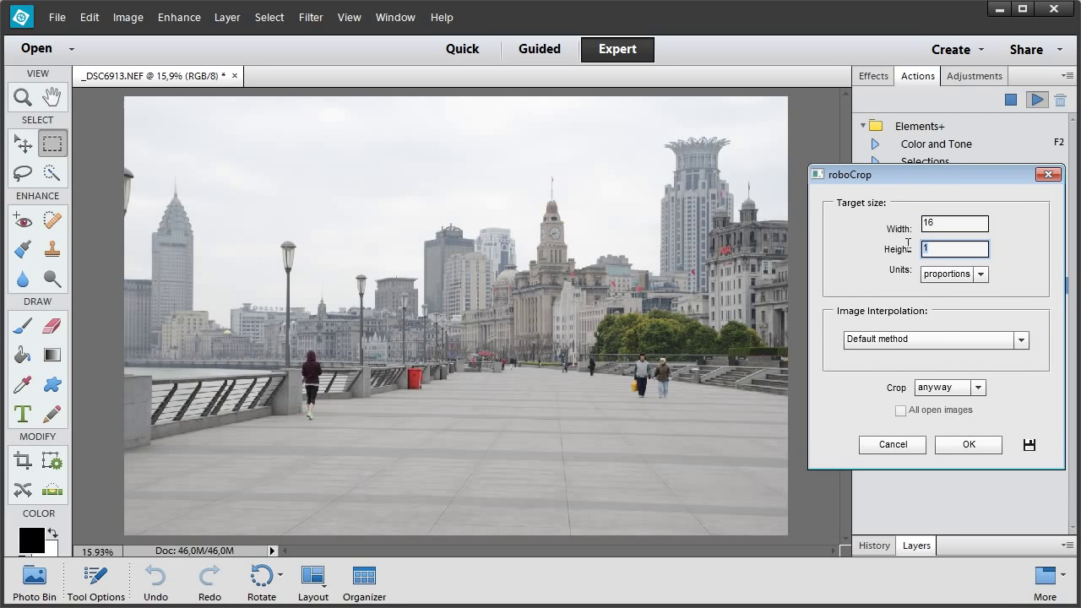
type("9")
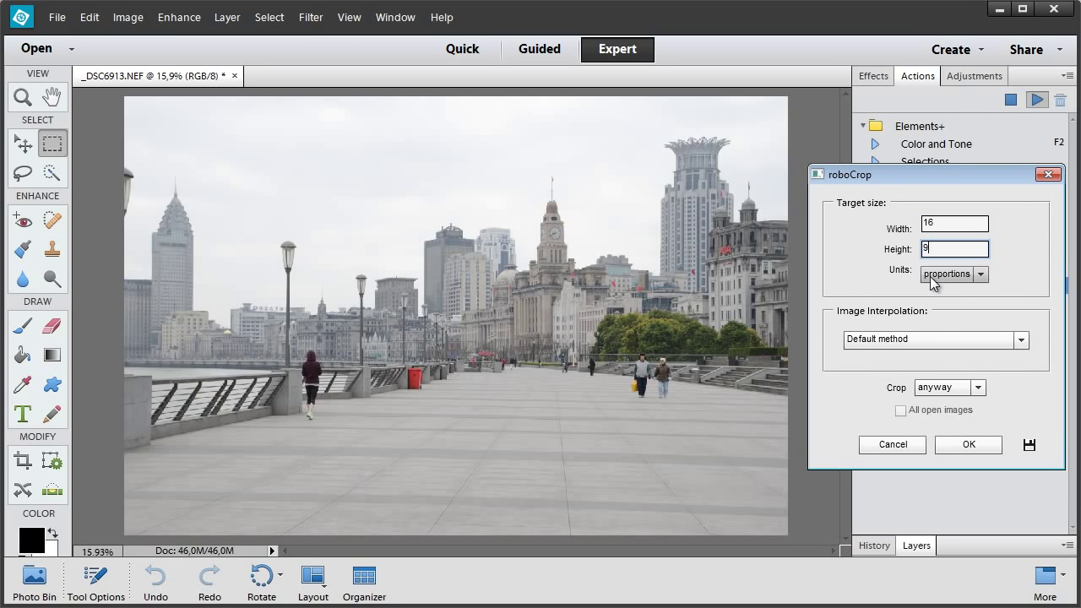
left_click(971, 392)
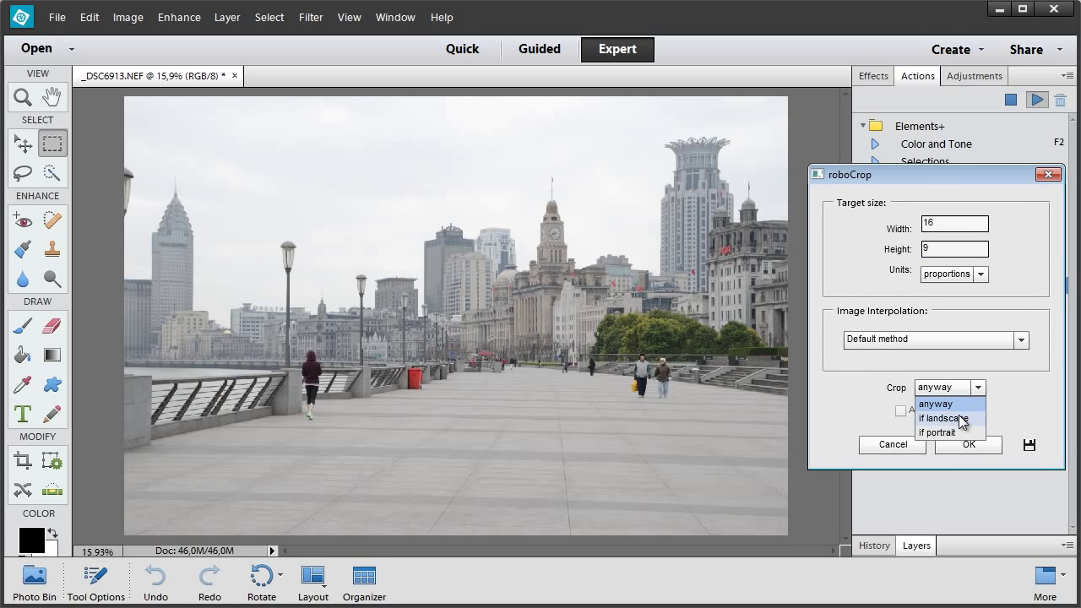
left_click(962, 419)
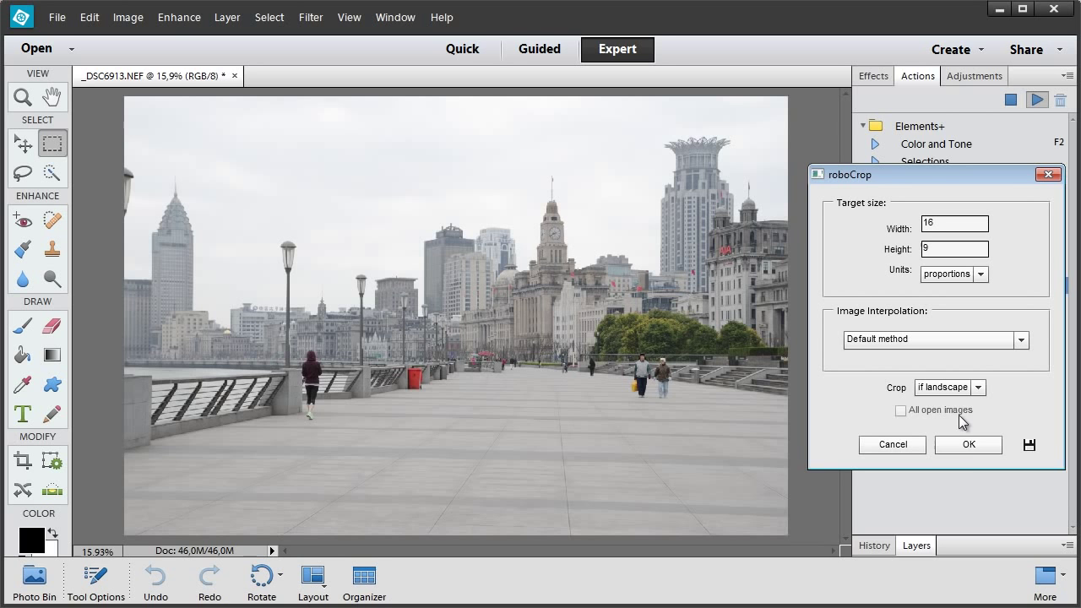
left_click(968, 448)
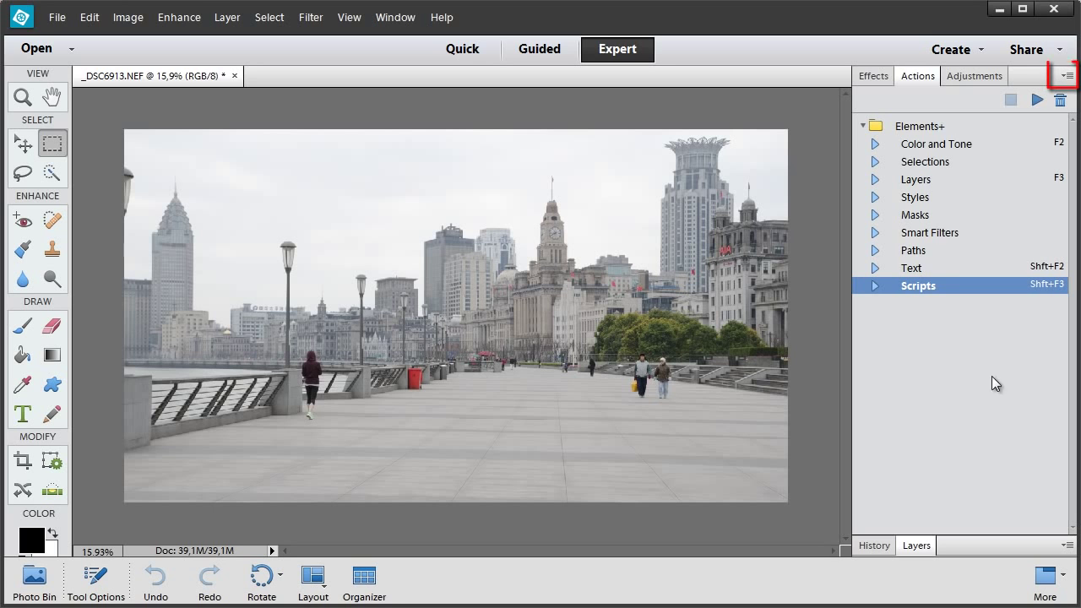
Load the X-Art action set and play its X-Poster action on the photo.
left_click(1067, 77)
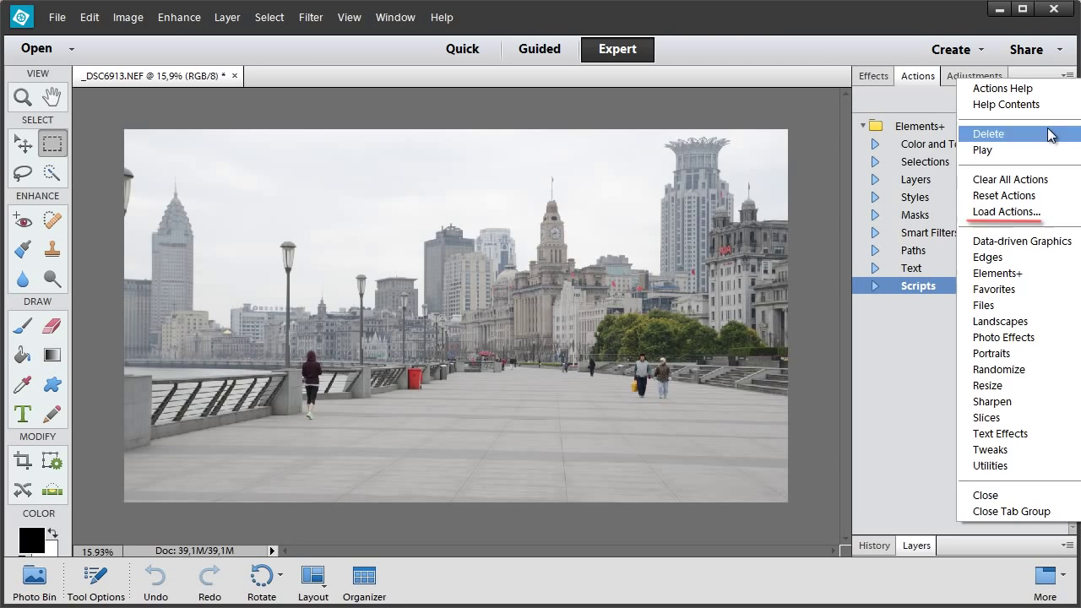
left_click(1020, 213)
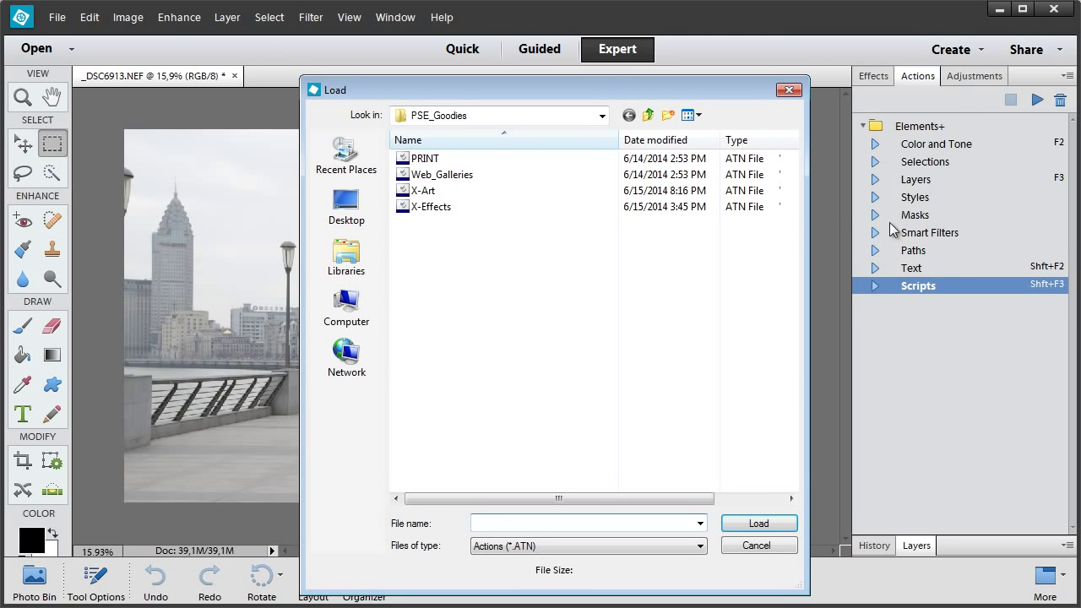
double_click(423, 190)
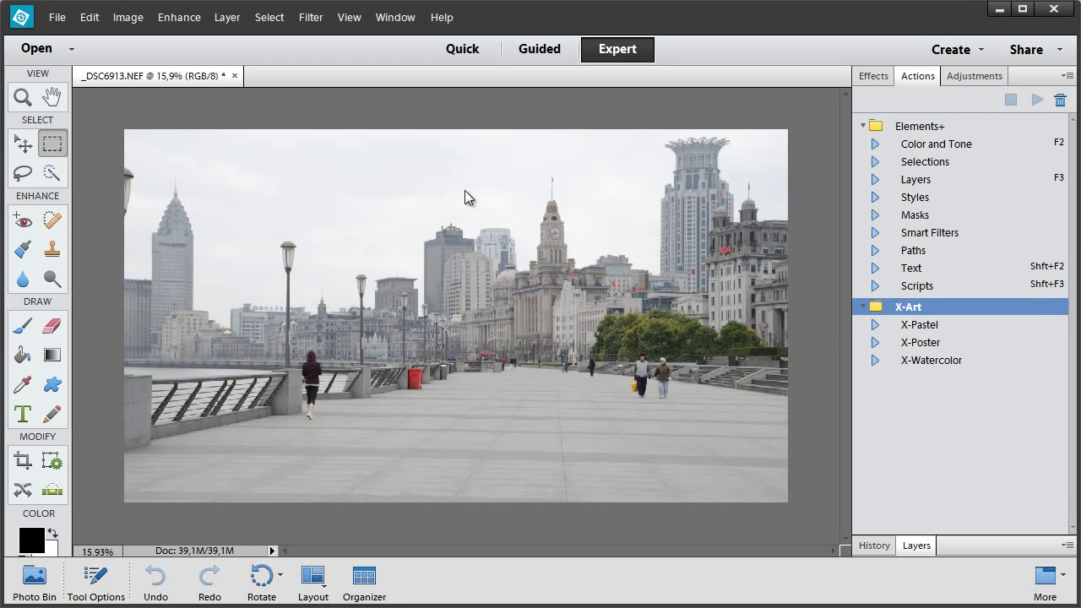
left_click(909, 345)
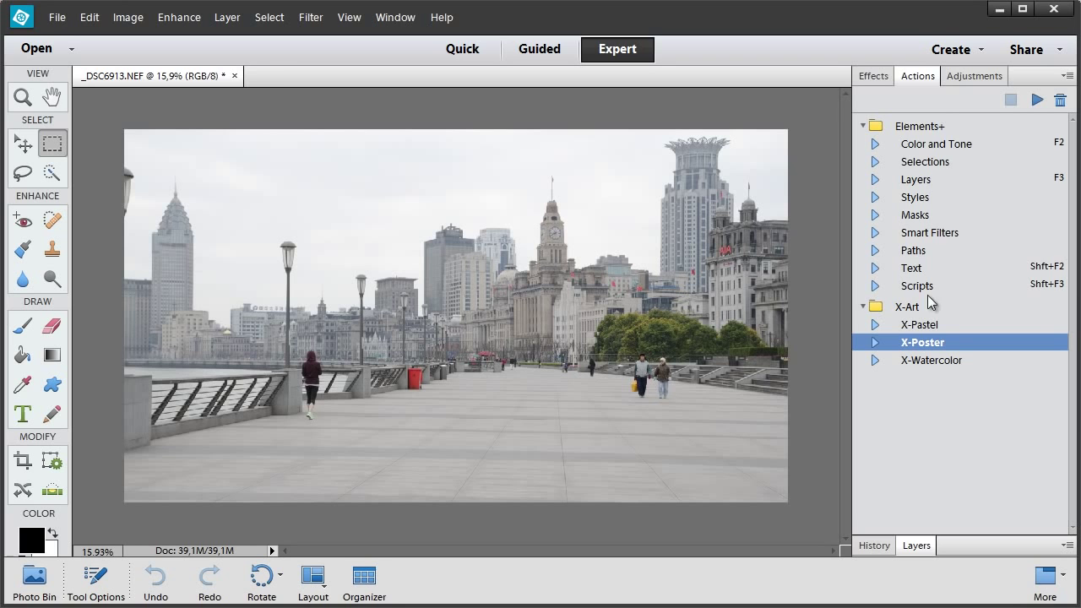
left_click(1036, 100)
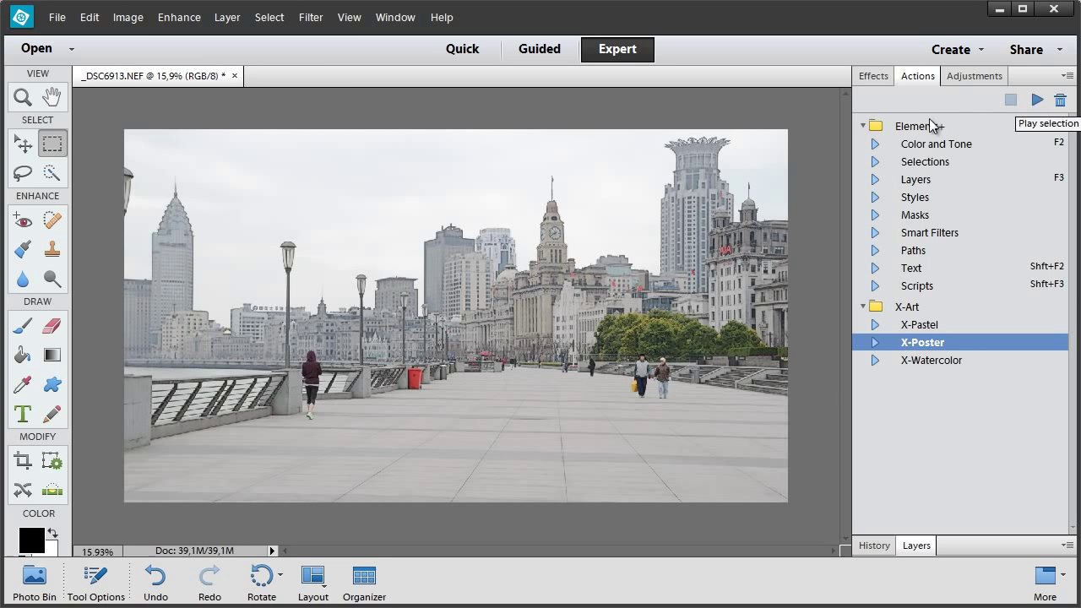
Apply Enhance > Auto Contrast to the poster-effect photo.
left_click(184, 23)
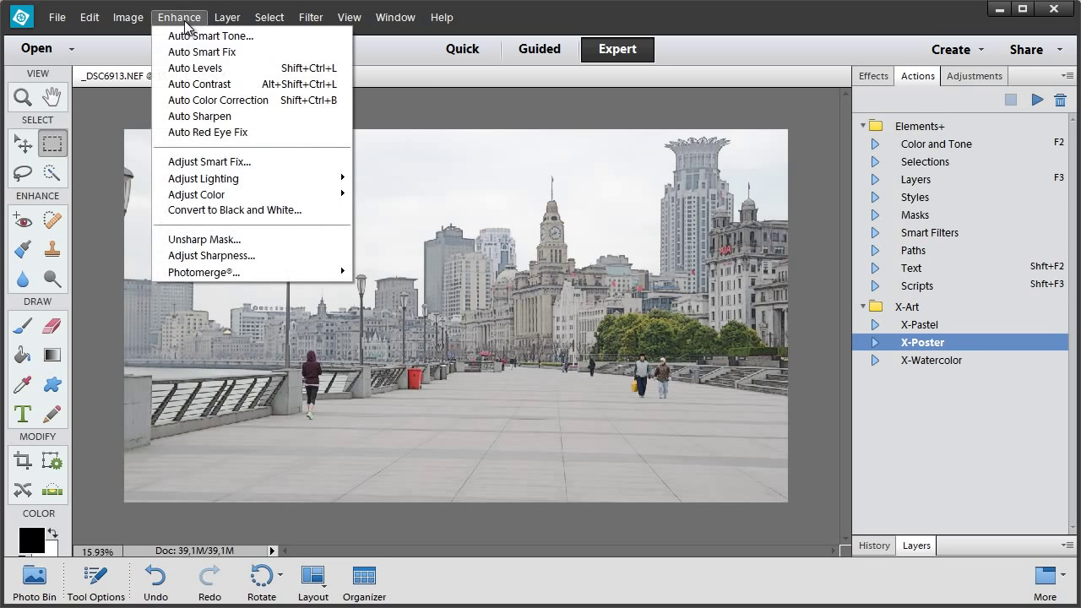
left_click(181, 85)
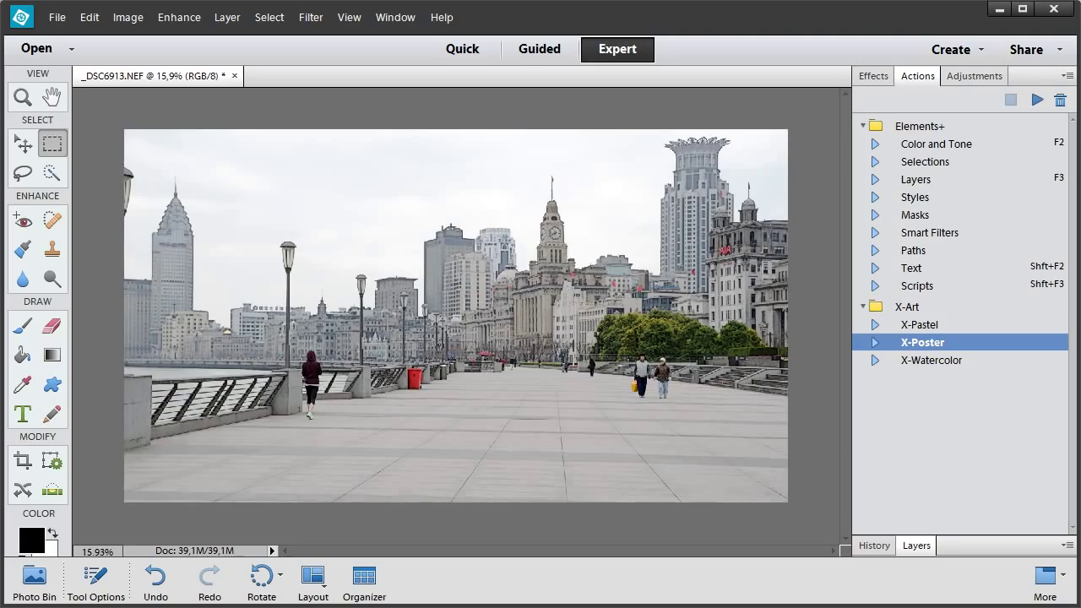
Reopen the Scripts browser and switch it to the Batch Optimized category.
left_click(978, 291)
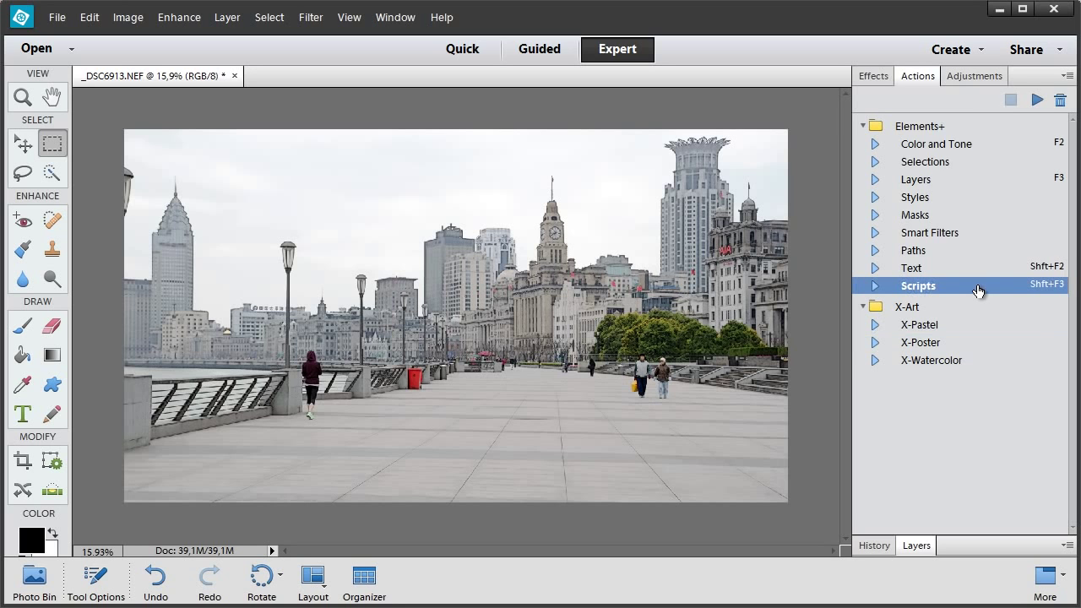
left_click(1037, 101)
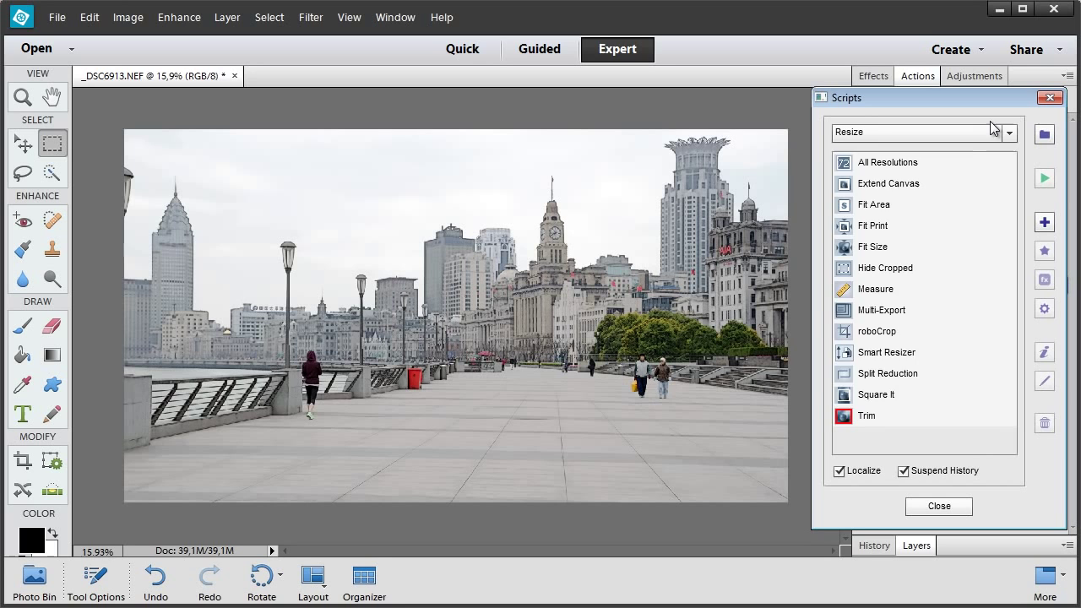
left_click(963, 133)
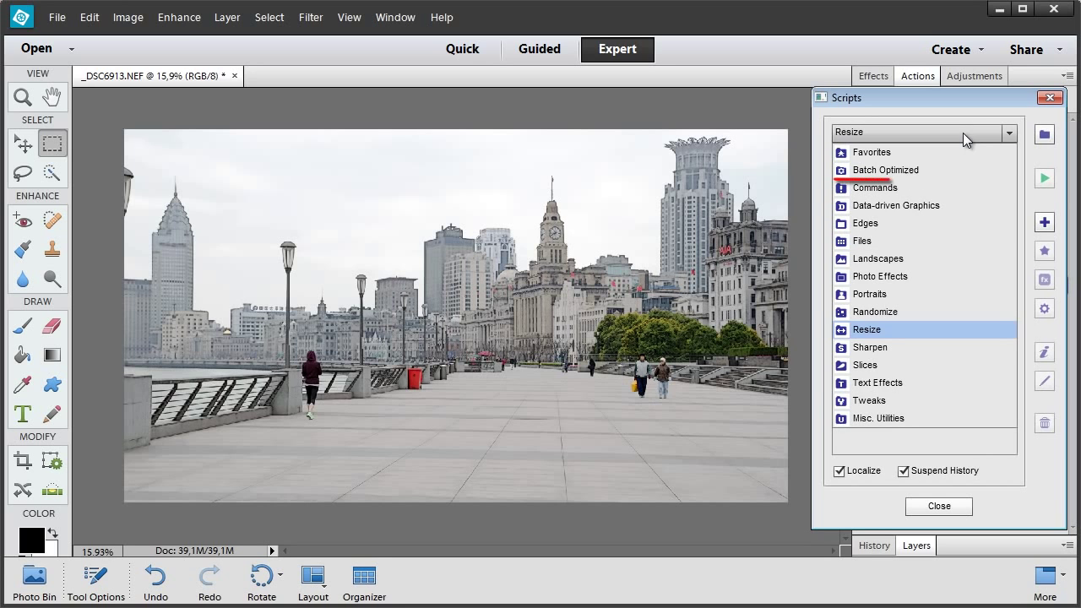
left_click(933, 172)
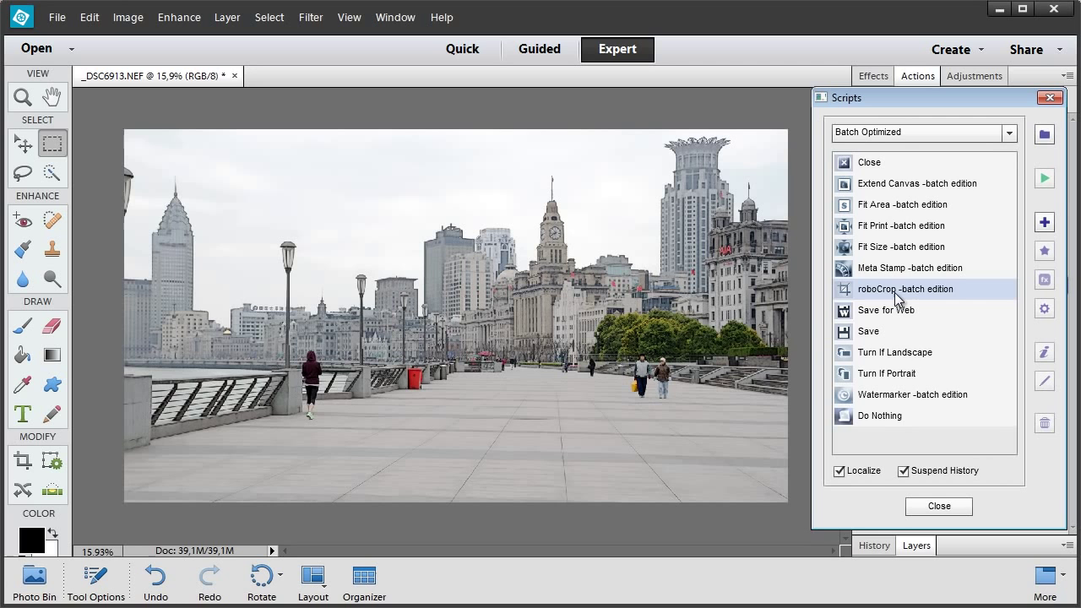
Switch the Scripts browser to the Commands category and select adjust - Auto Contrast.
left_click(921, 135)
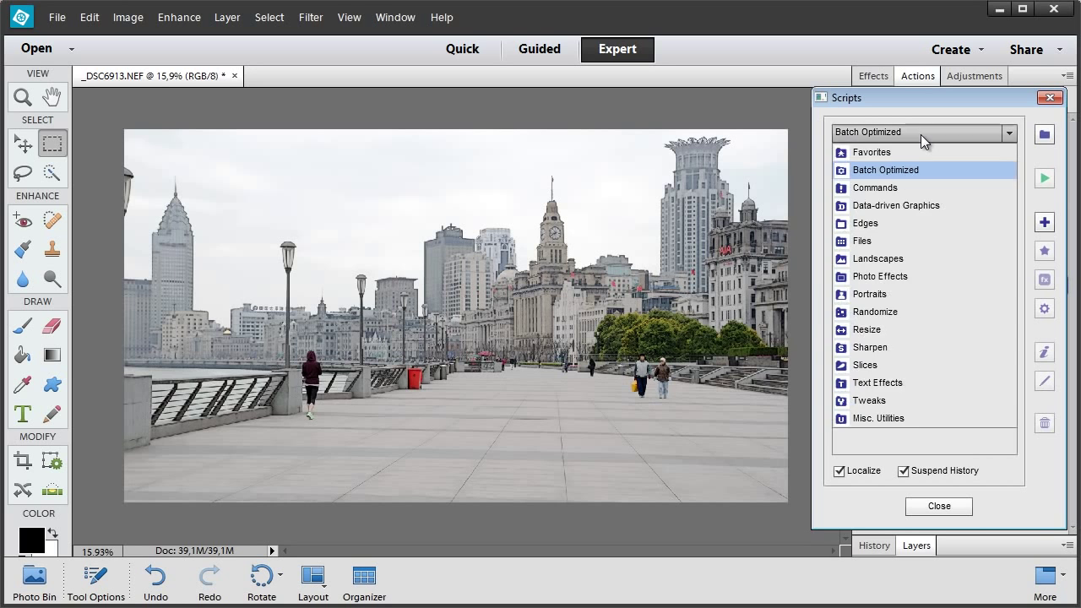
left_click(908, 190)
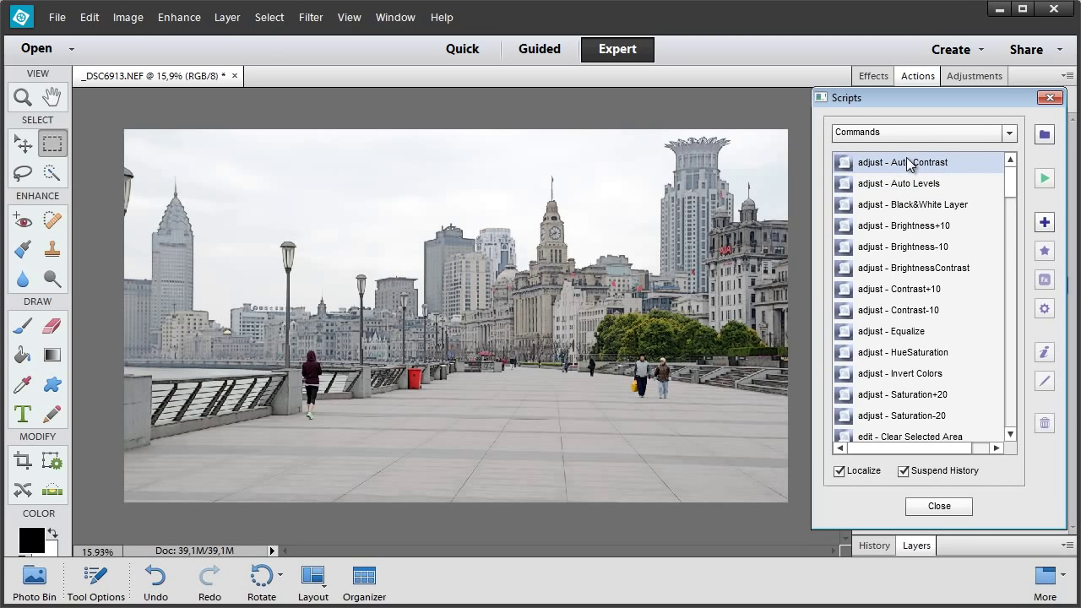
left_click(908, 163)
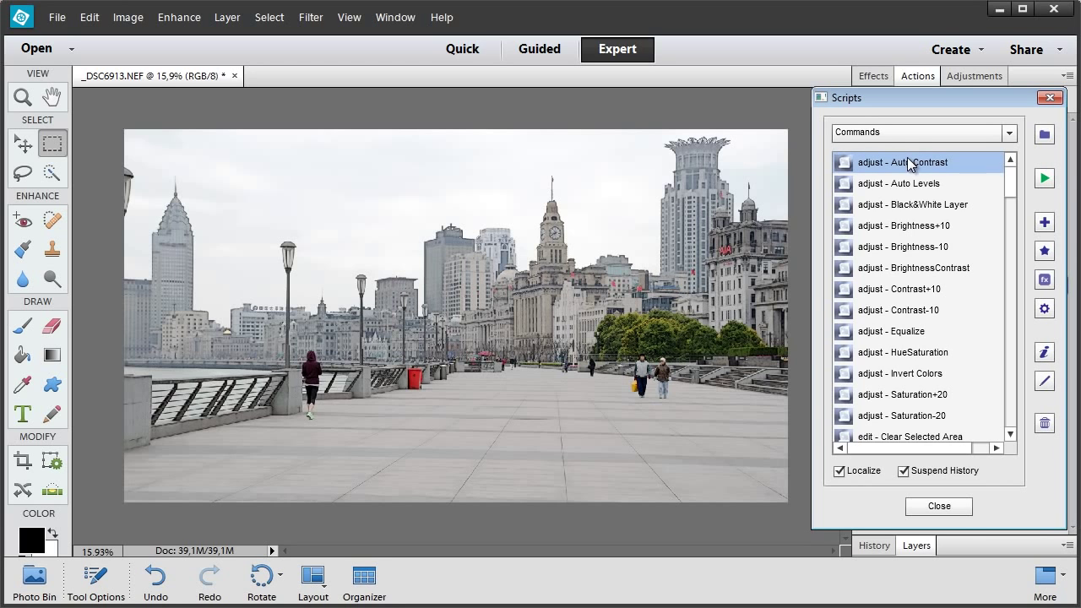
left_click(1047, 310)
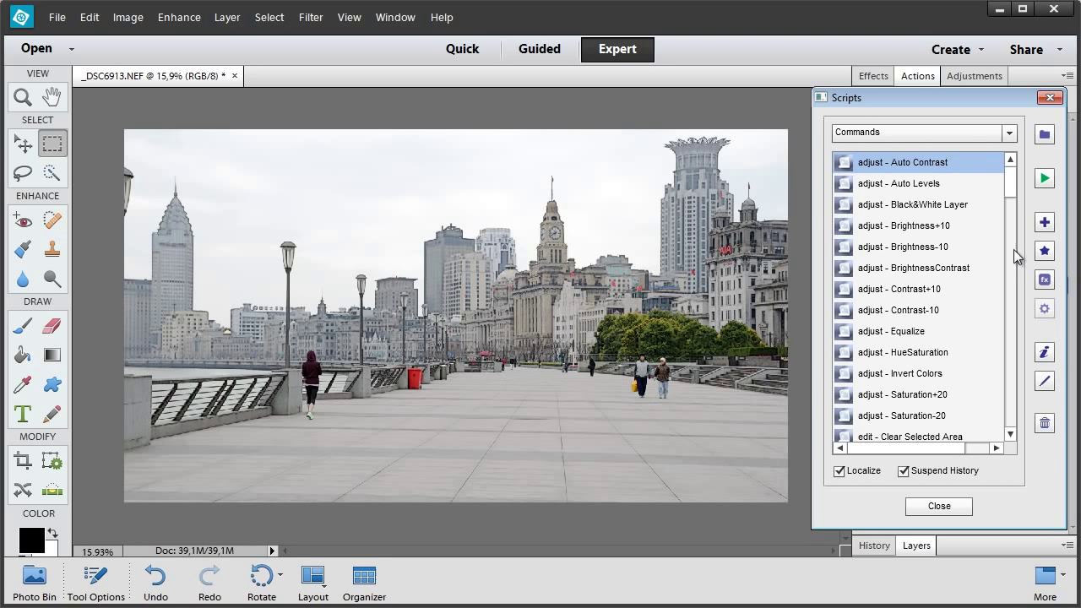
Open the Action to Script converter from the Files scripts category.
left_click(968, 131)
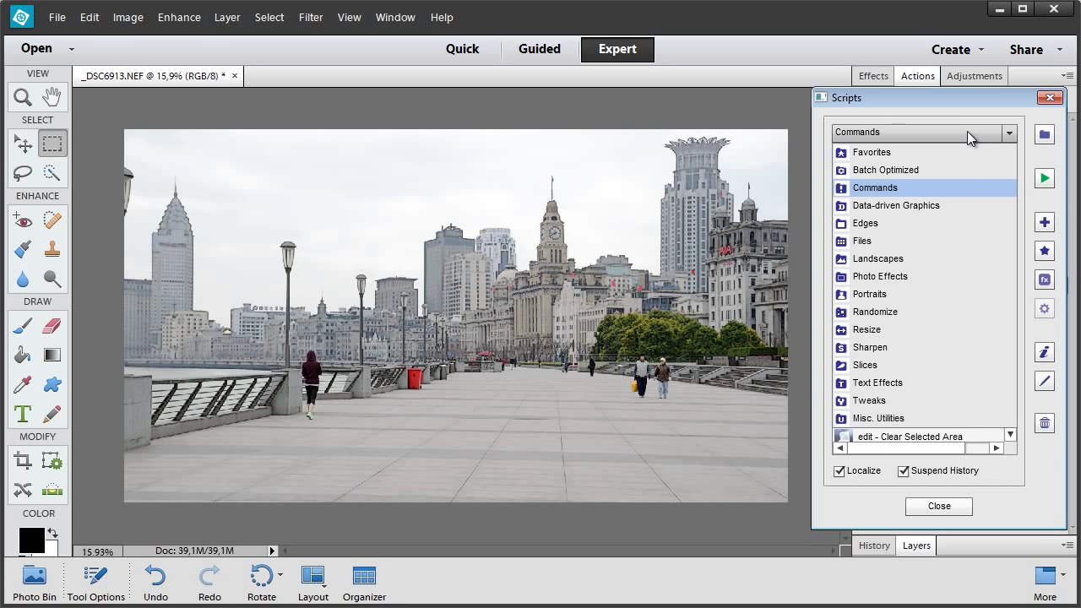
left_click(945, 244)
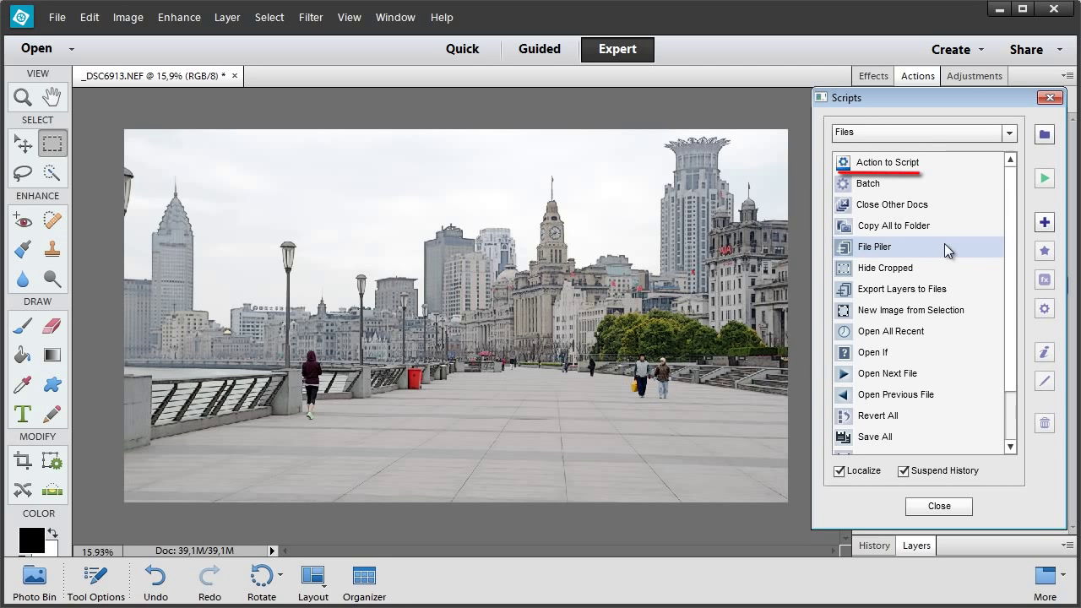
double_click(915, 166)
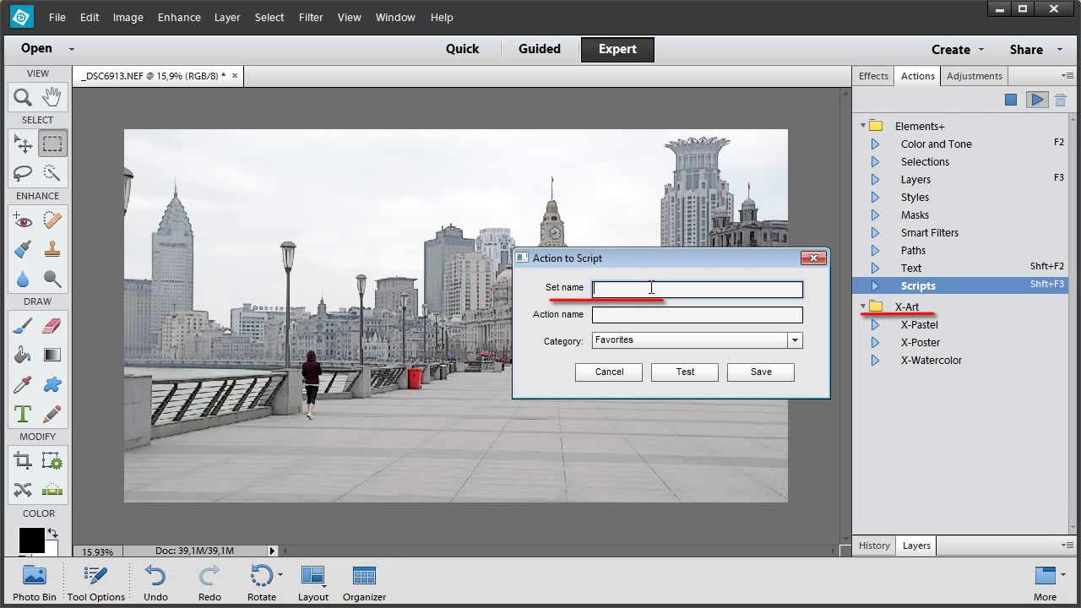
Save the X-Art set's X-Poster action as a script under Batch Optimized.
left_click(650, 287)
type("X-Art")
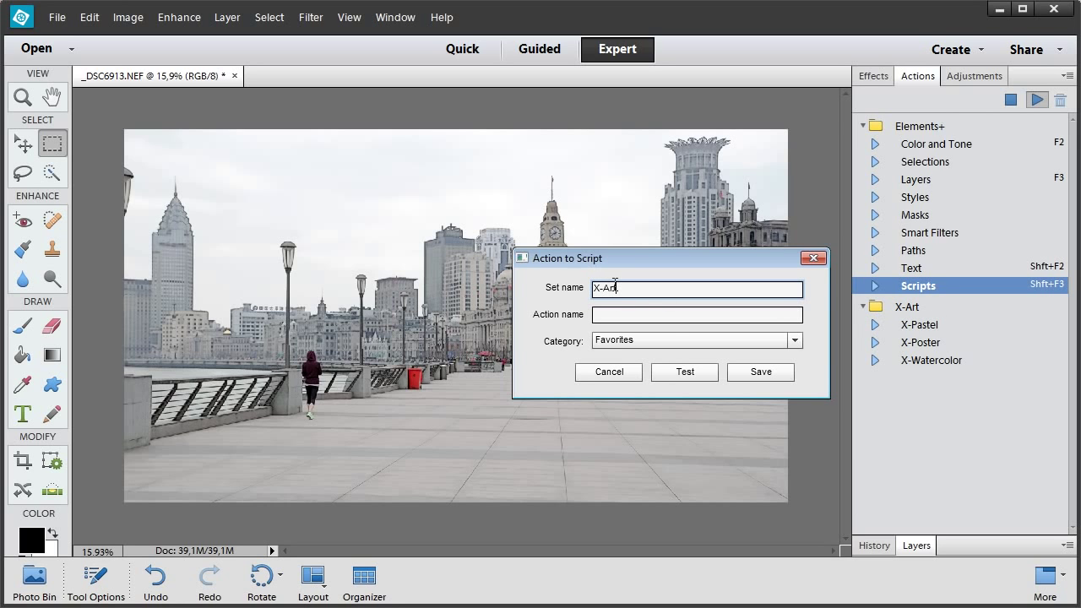
left_click(615, 314)
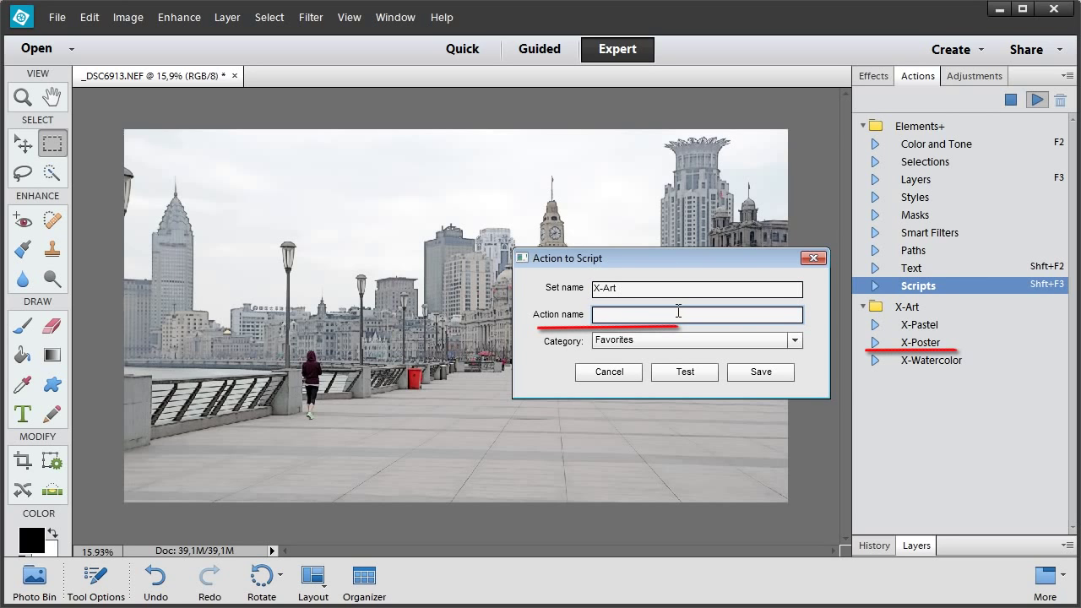
type("X-Pos")
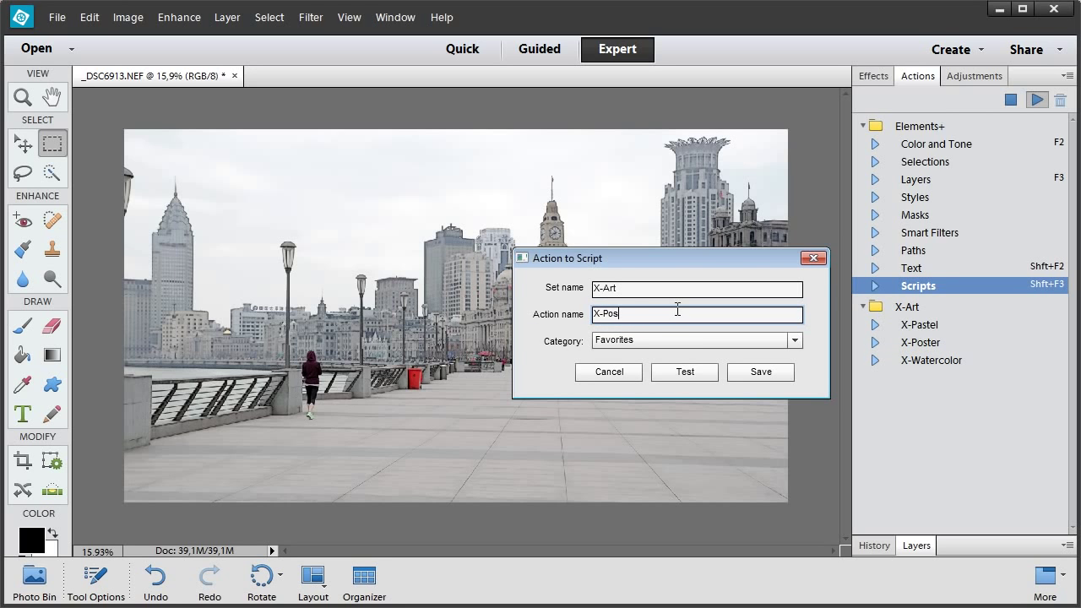
type("ter")
left_click(664, 340)
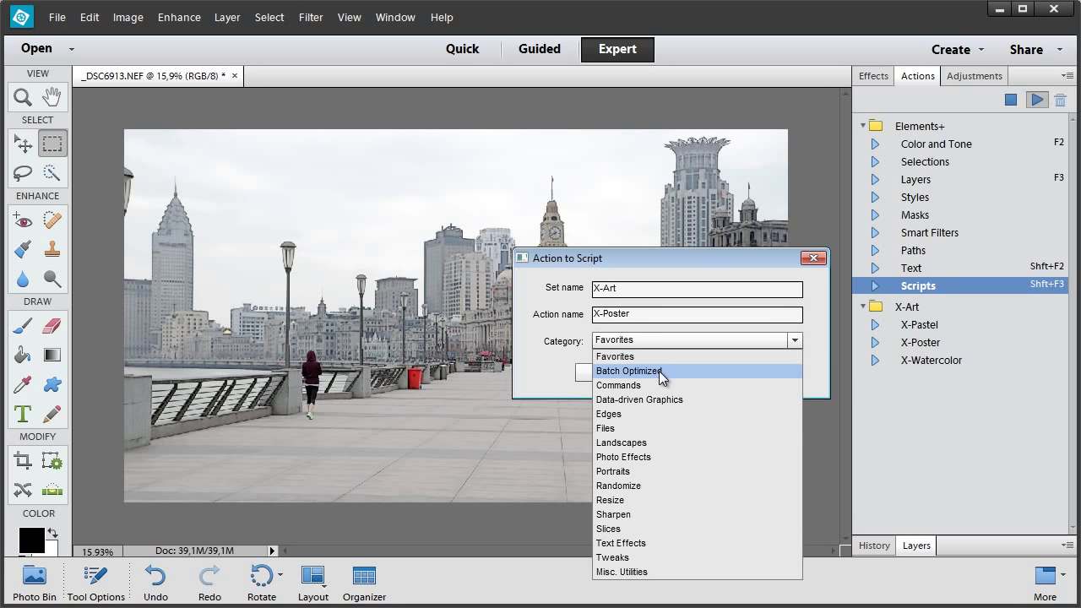
left_click(659, 372)
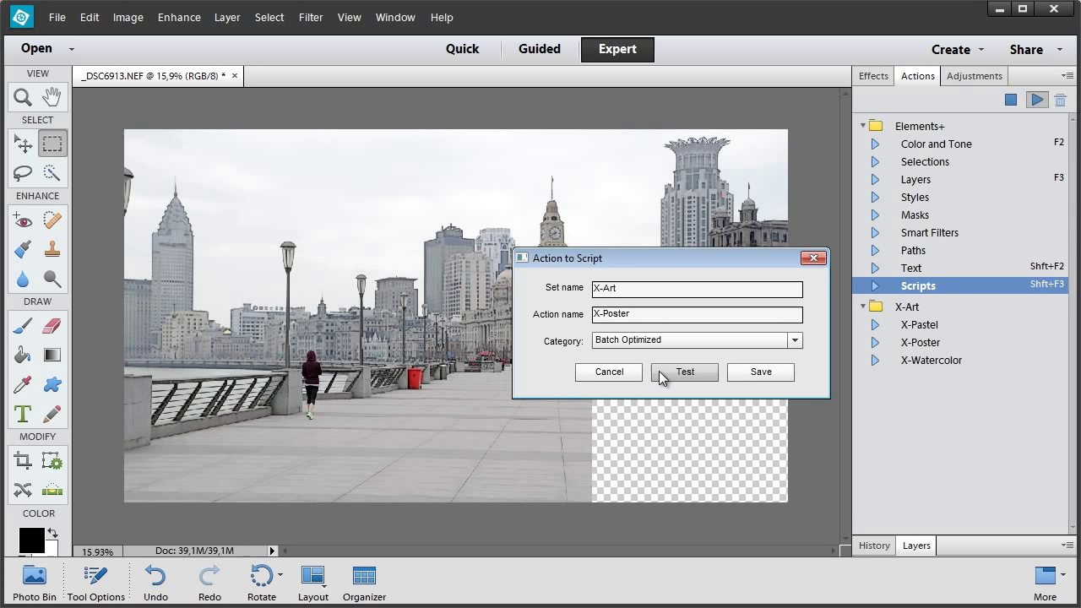
left_click(744, 373)
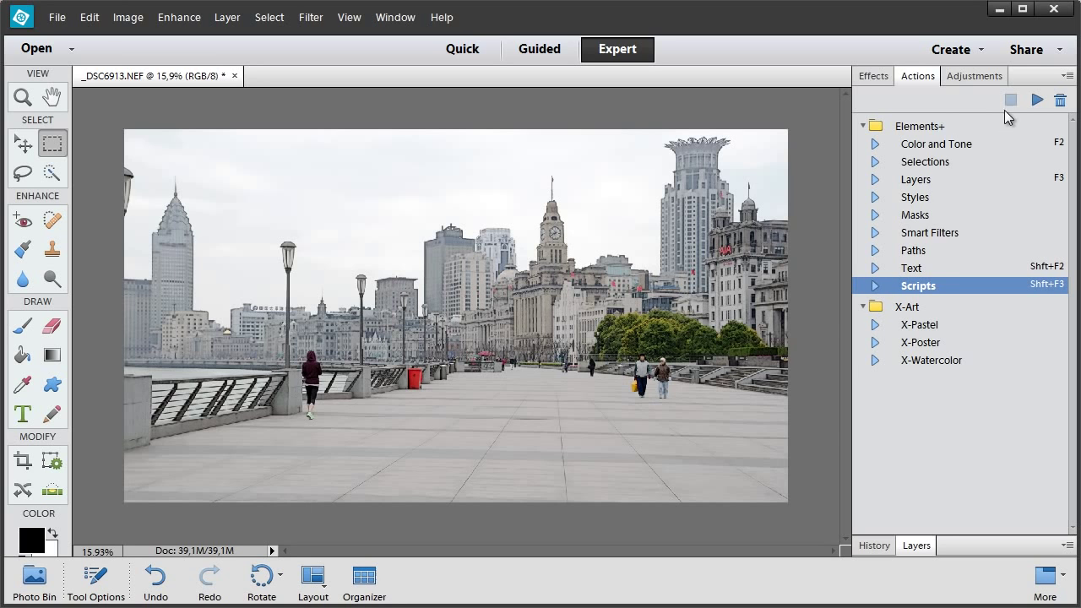
Open the Batch script and change its source from Open Files to Folder.
left_click(1038, 100)
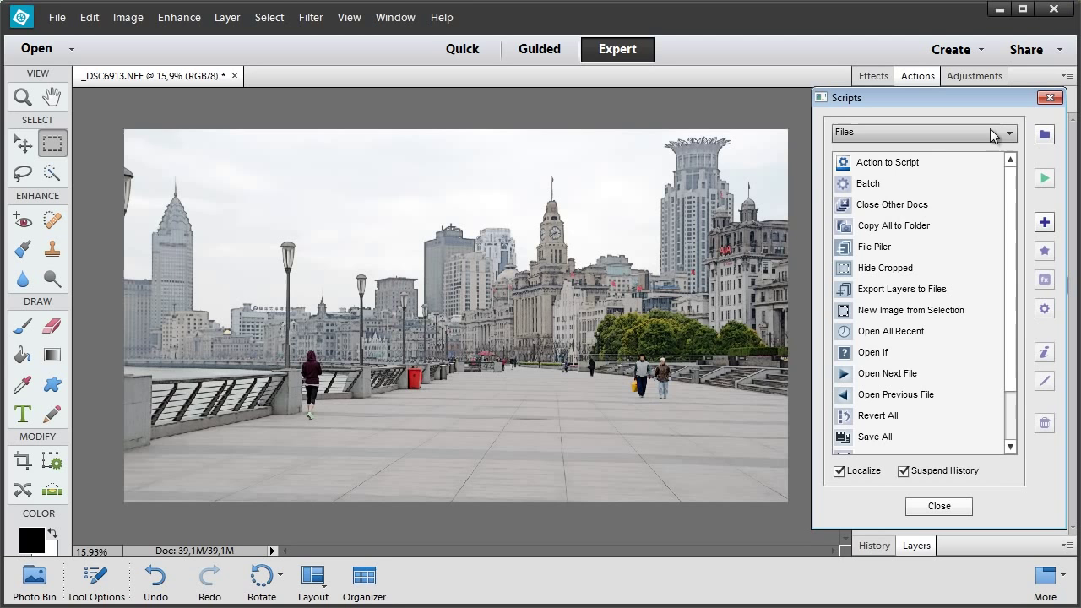
double_click(910, 183)
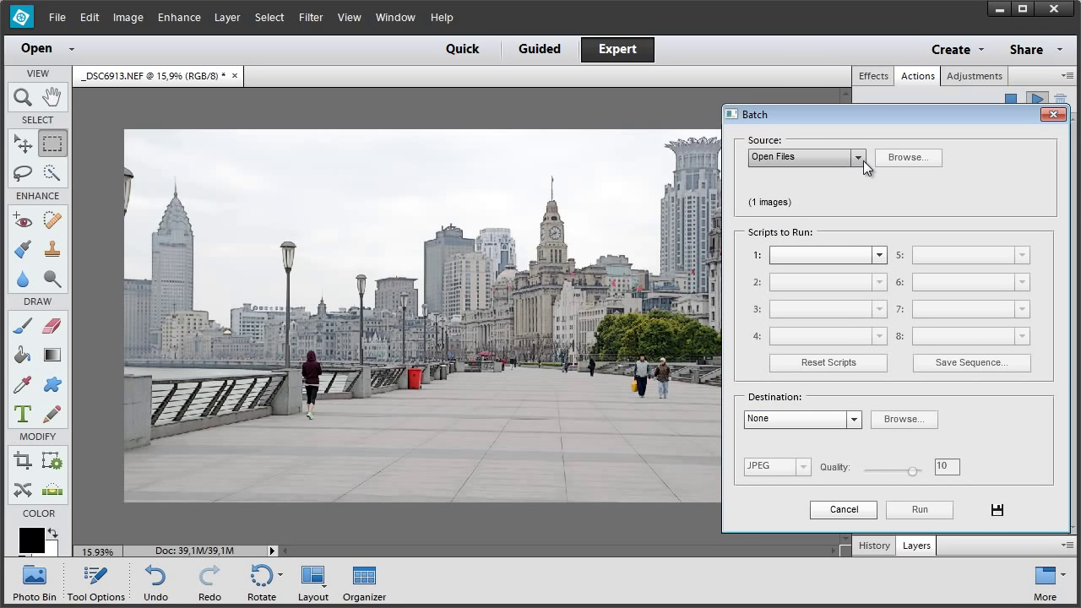
left_click(859, 158)
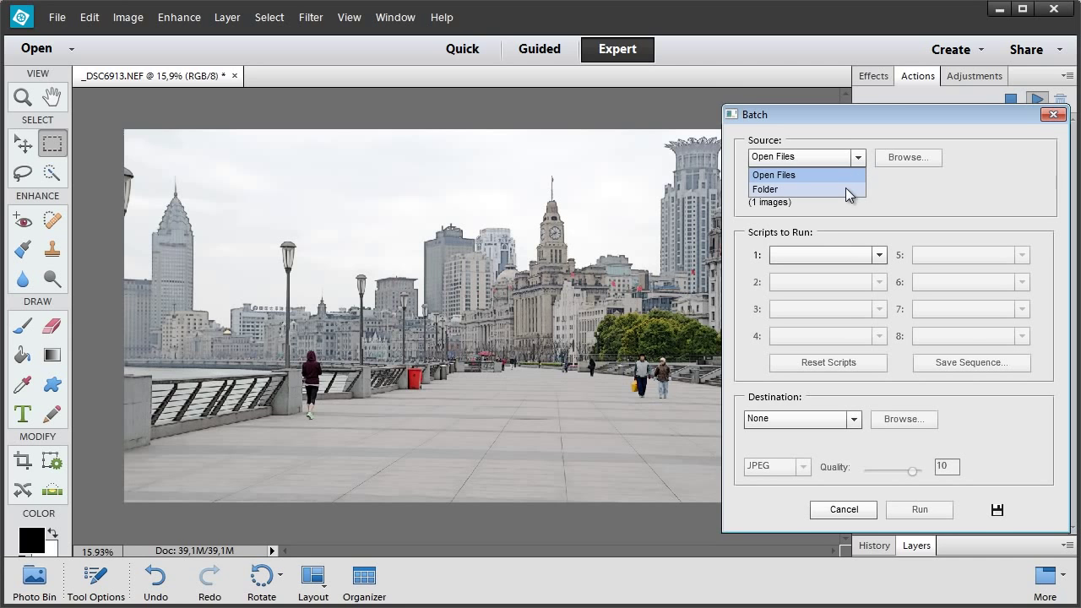
left_click(845, 187)
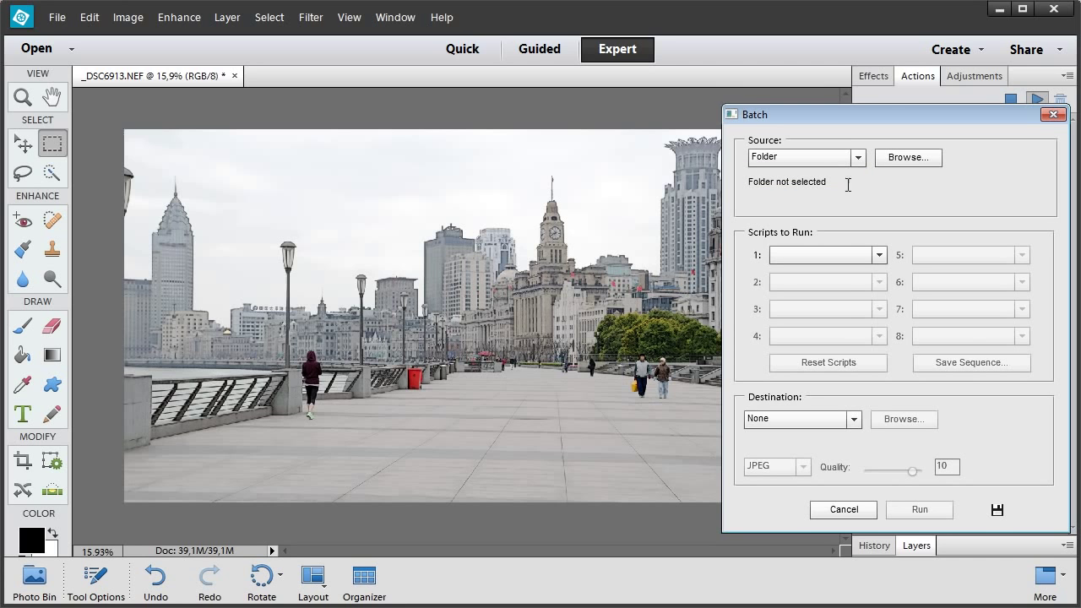
Choose C:\Photo\Trips\China_Shanghai as the batch source folder.
left_click(903, 160)
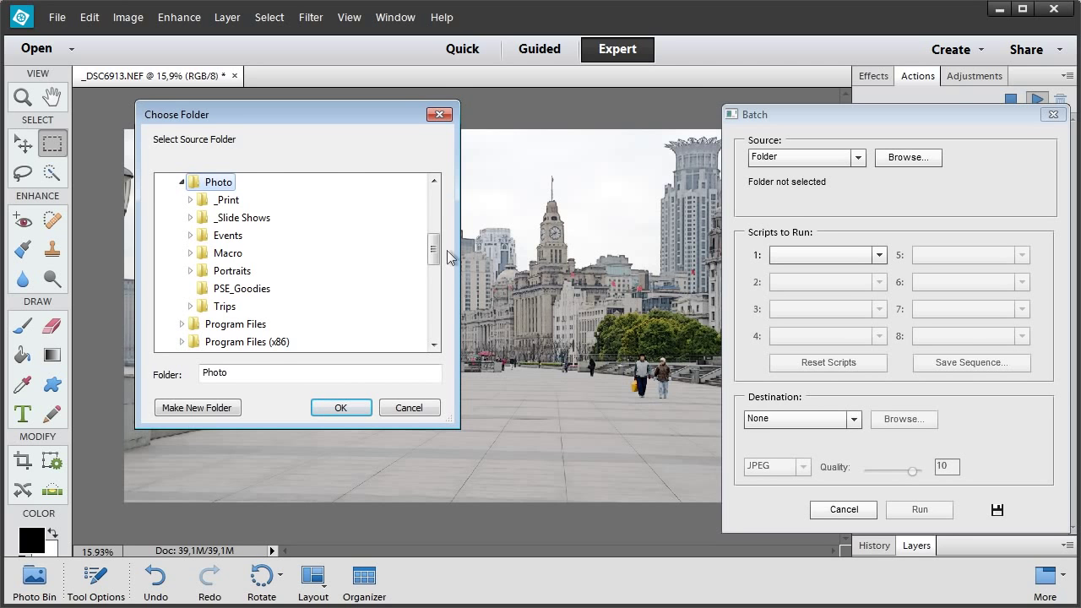
left_click(190, 306)
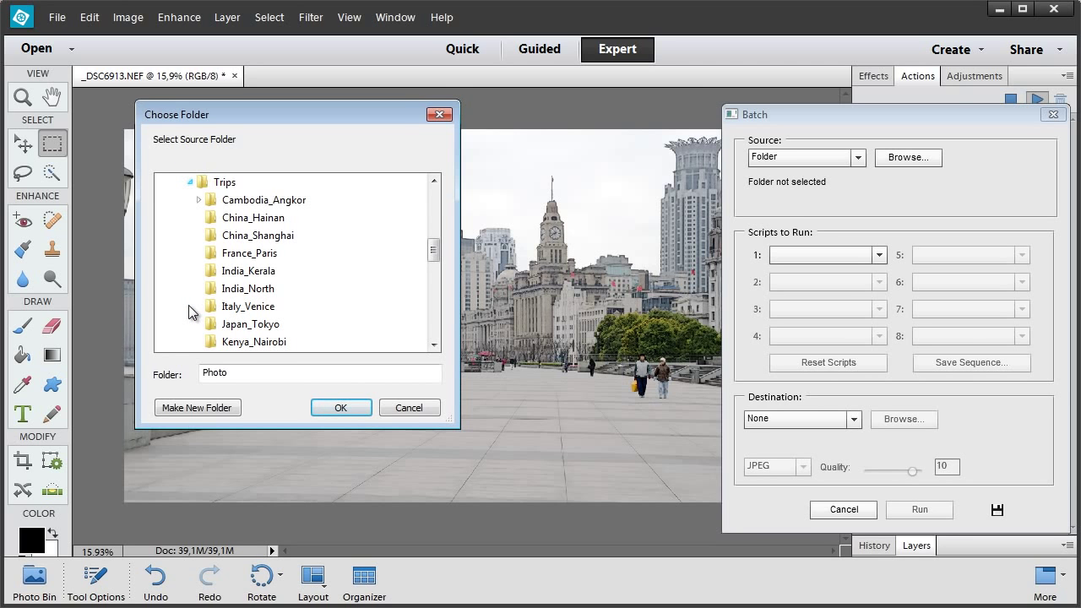
left_click(245, 240)
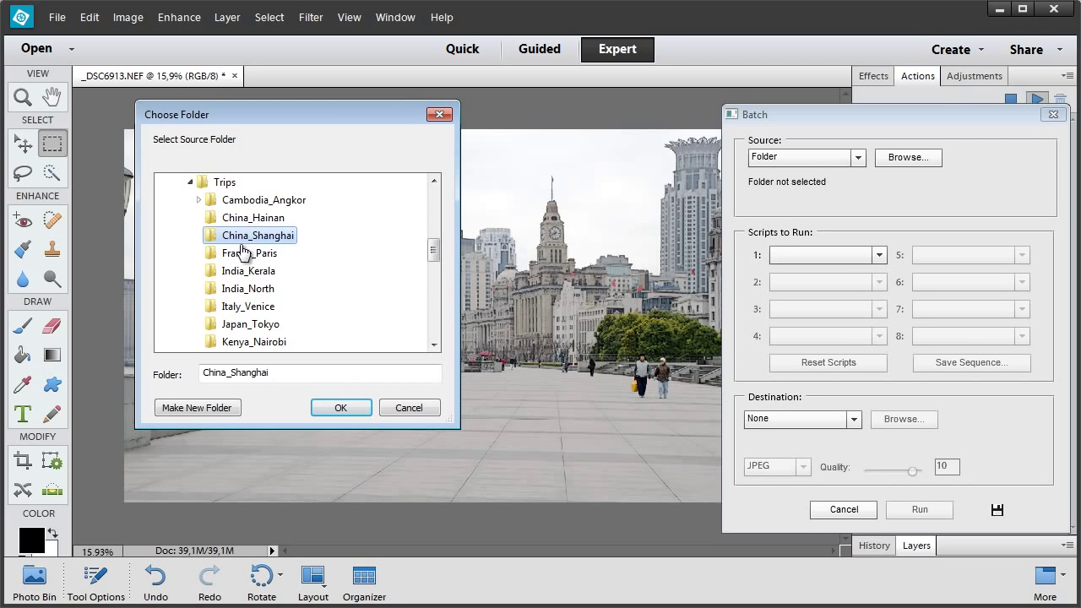
left_click(342, 409)
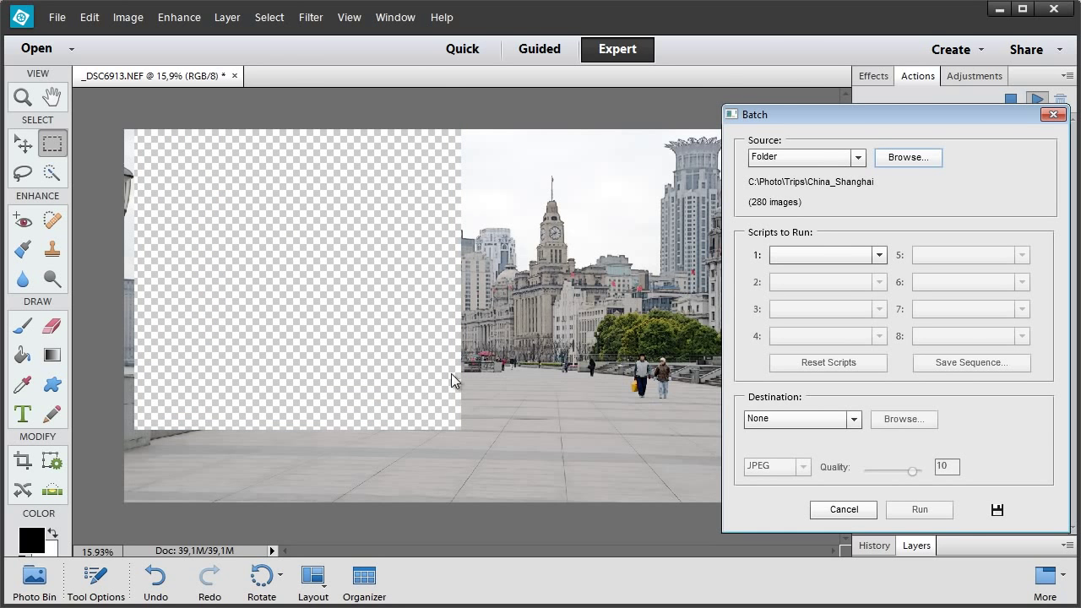
Queue the batch scripts: 1 roboCrop -batch edition, 2 X-Poster, 3 adjust - Auto Contrast.
left_click(784, 256)
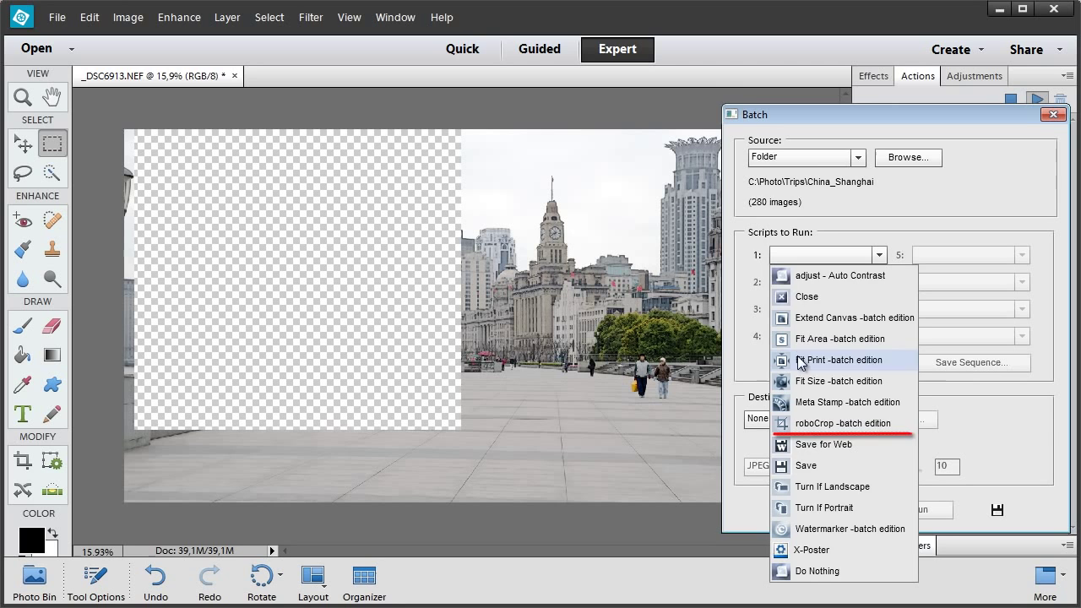
left_click(818, 427)
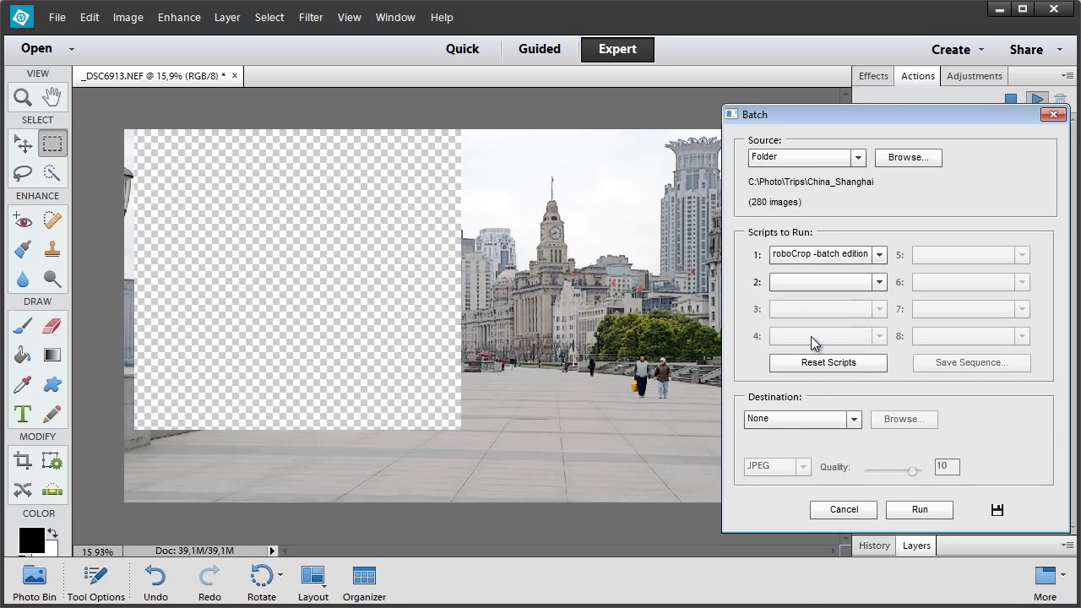
left_click(807, 284)
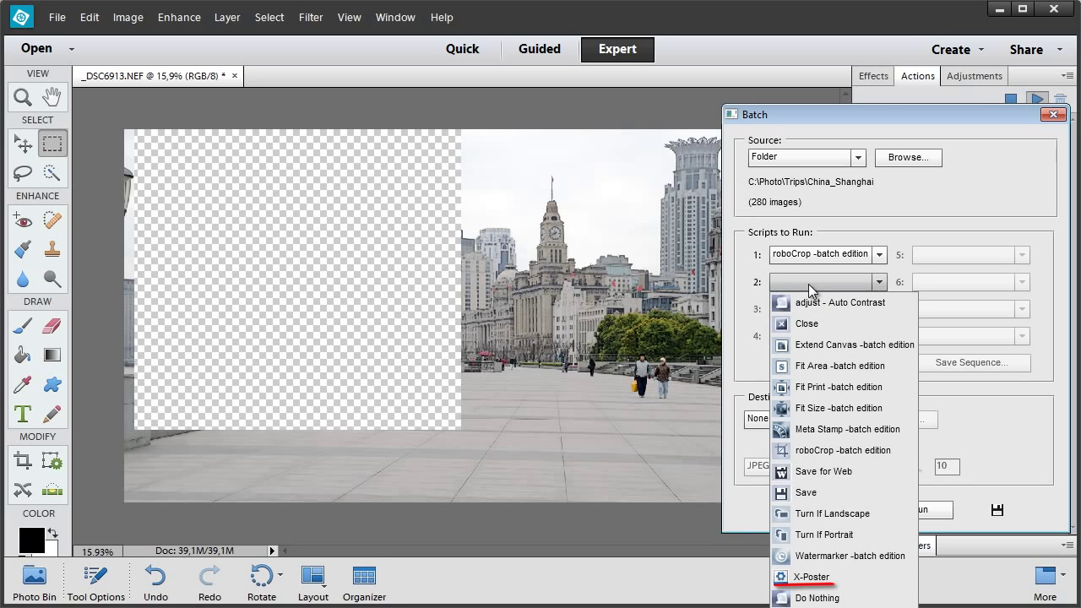
left_click(811, 578)
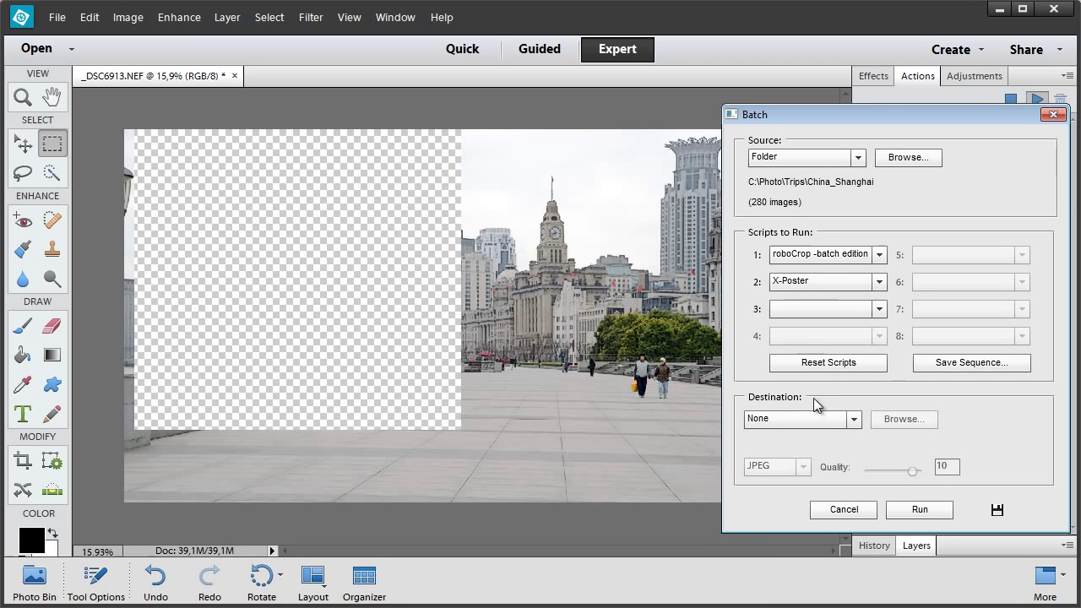
left_click(816, 309)
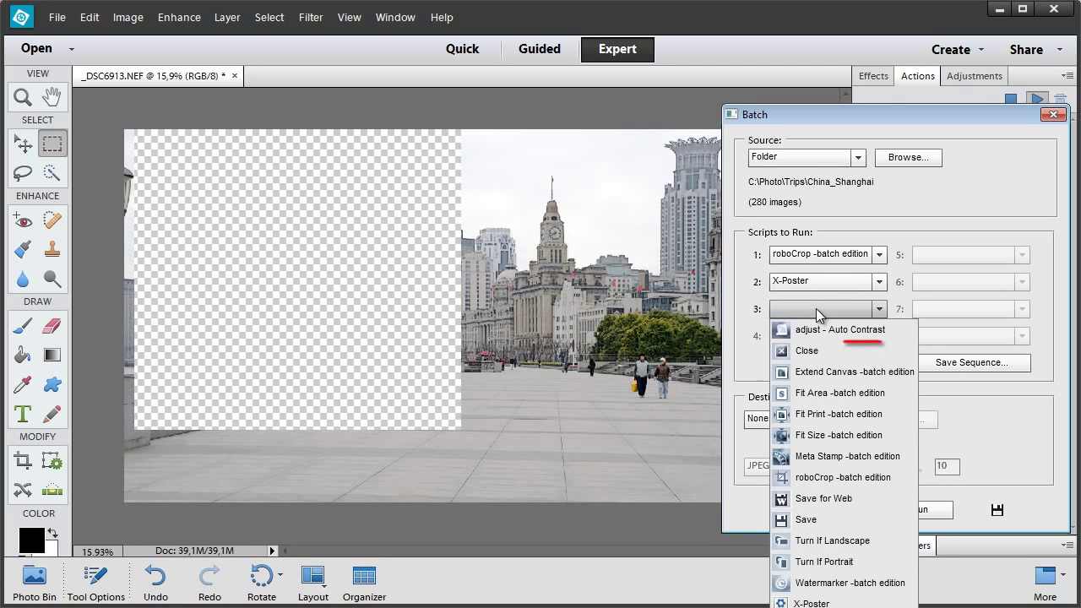
left_click(825, 331)
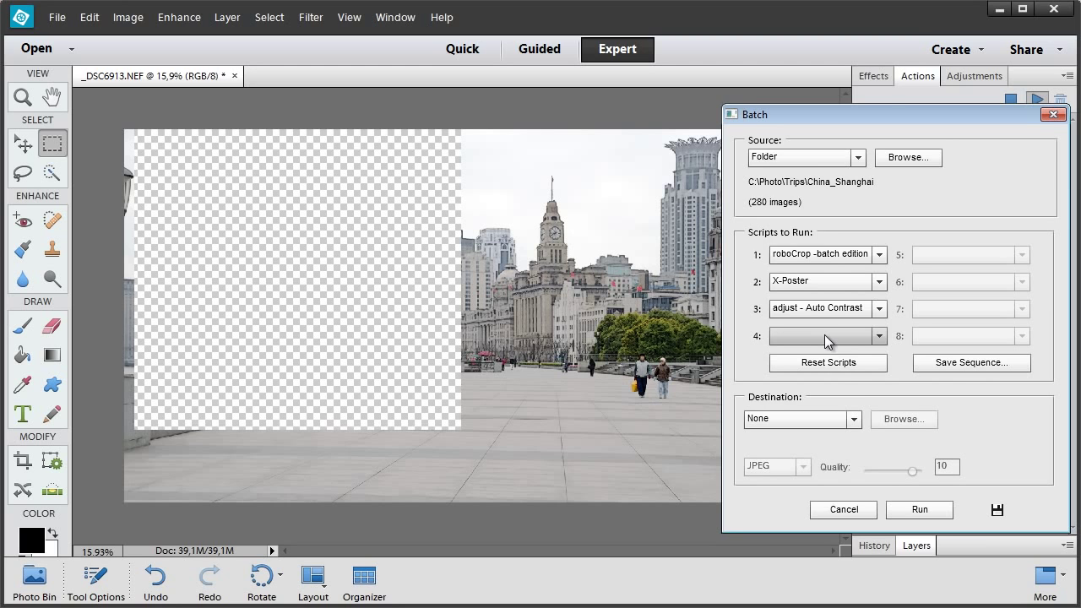
Change the batch destination from None to Save to Folder as JPEG.
left_click(856, 422)
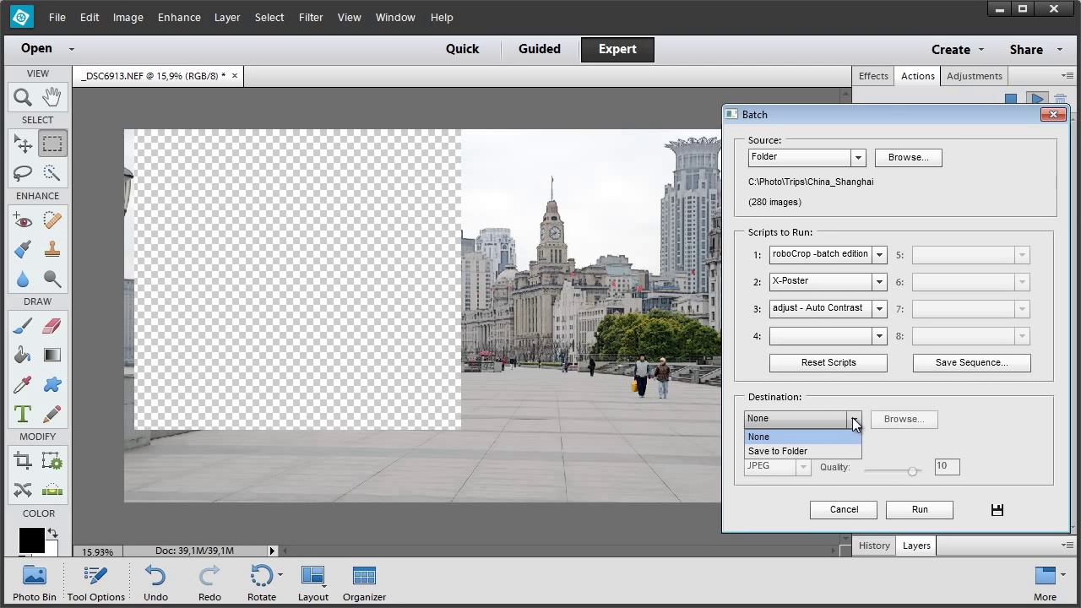
left_click(812, 452)
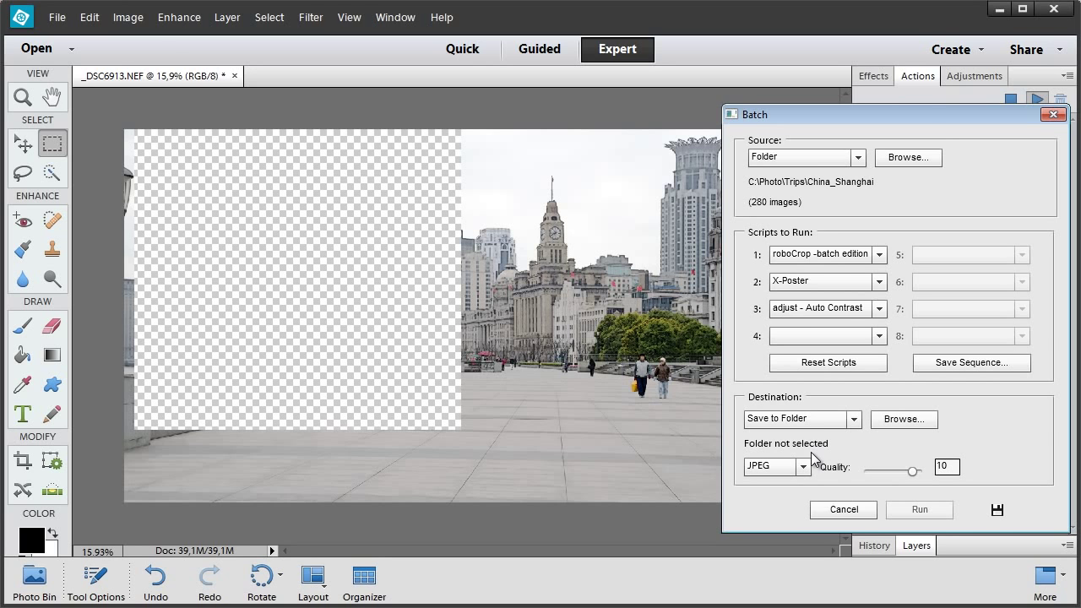
Create a Shanghai folder inside _Slide Shows and choose it as the batch destination.
left_click(891, 423)
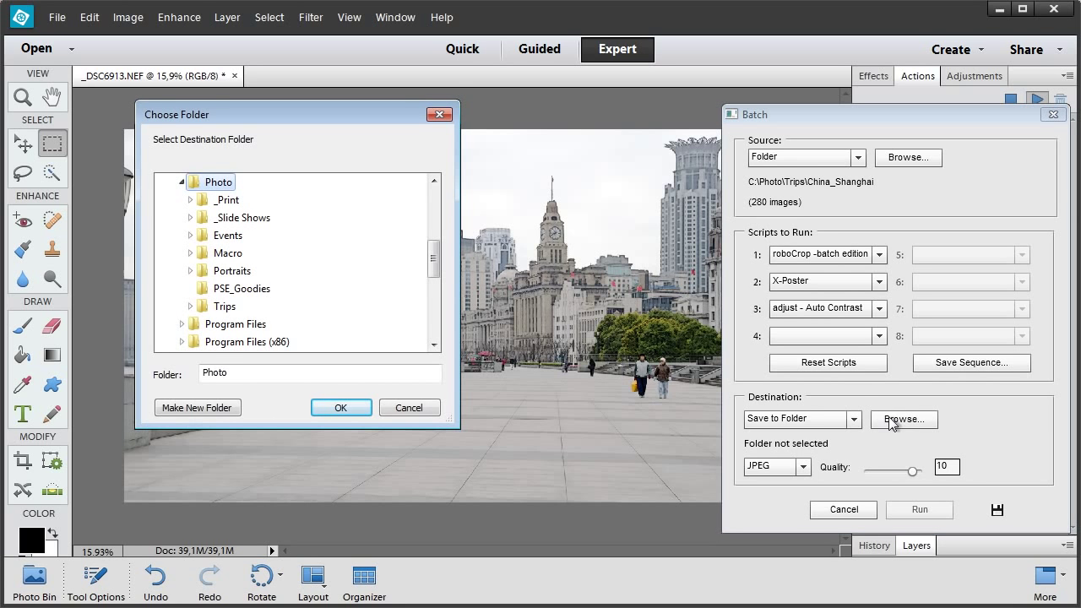
left_click(228, 218)
left_click(206, 410)
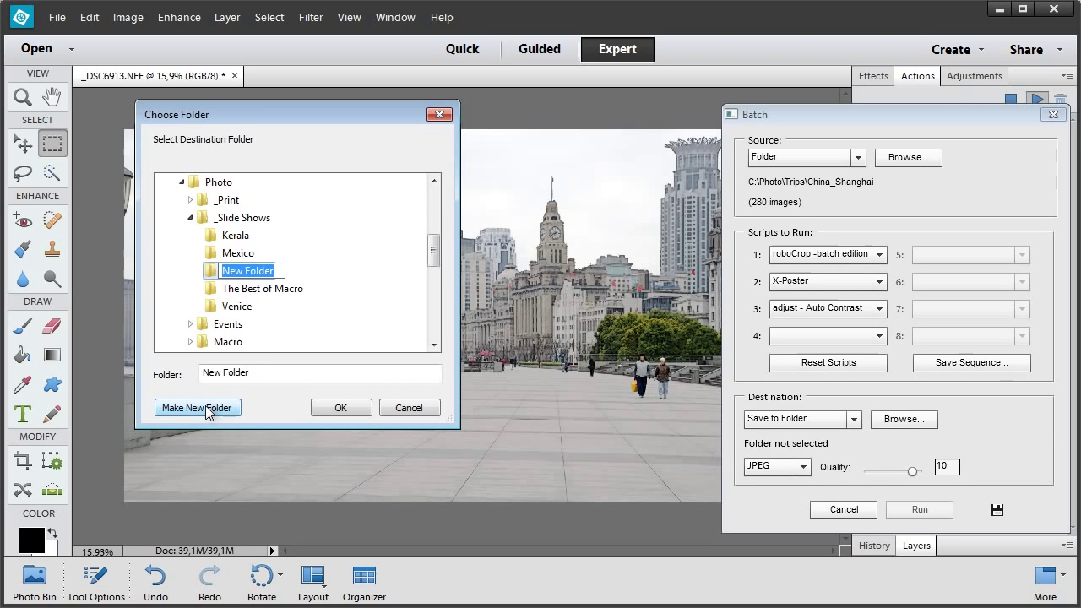
type("S")
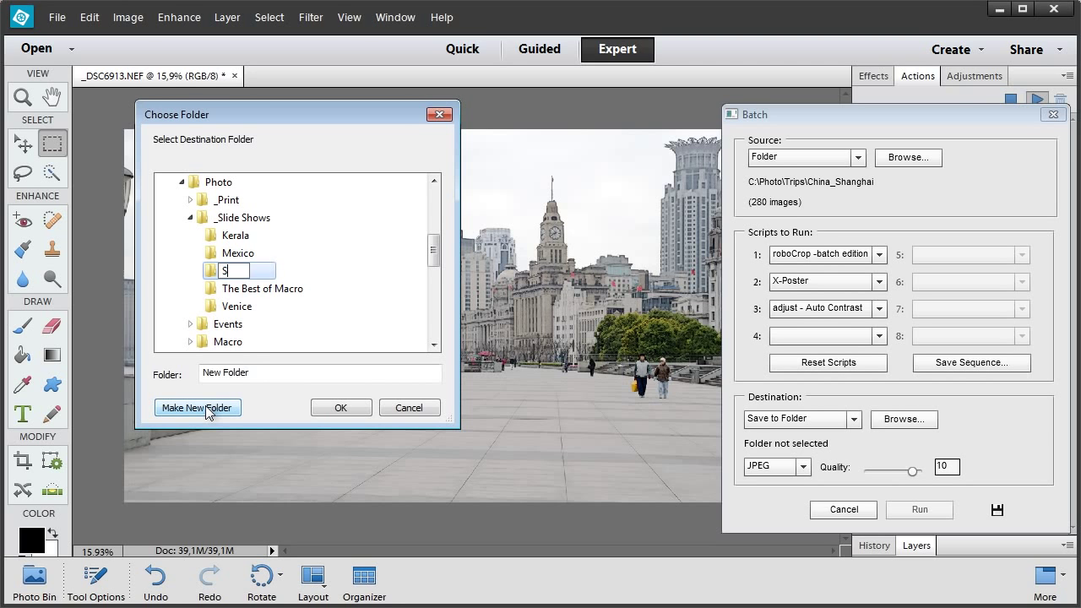
type("hanghai")
key("Return")
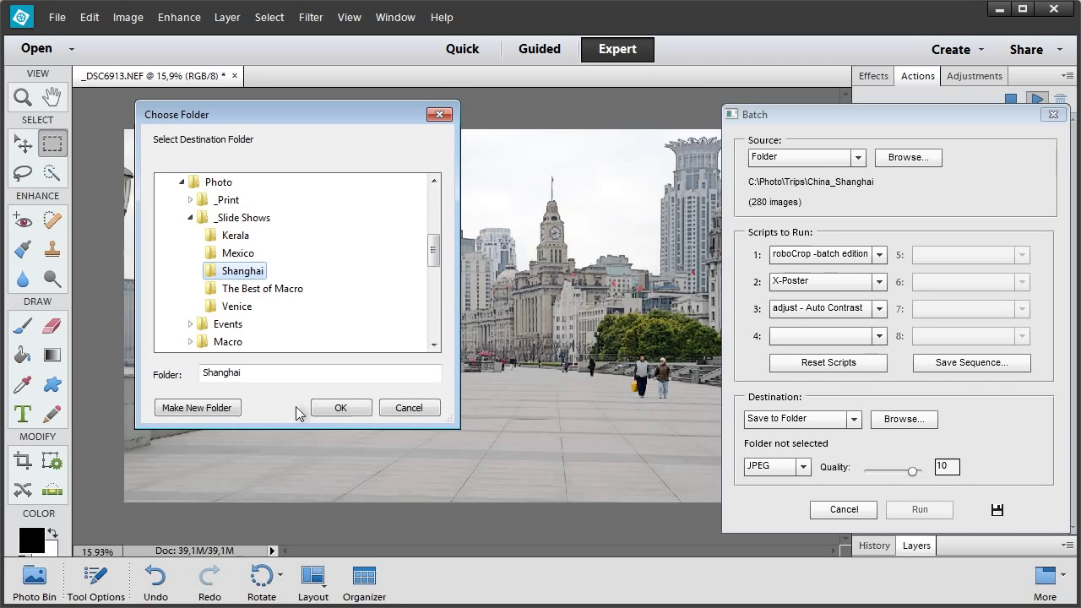
left_click(343, 410)
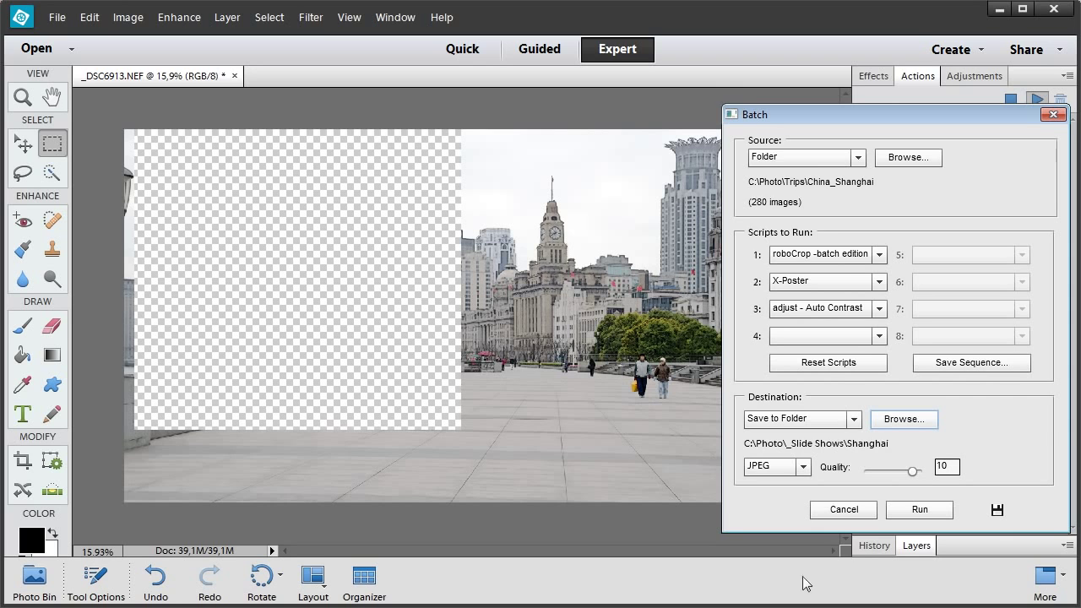
Run the batch, saving to C:\Photo\_Slide Shows\Shanghai.
left_click(910, 512)
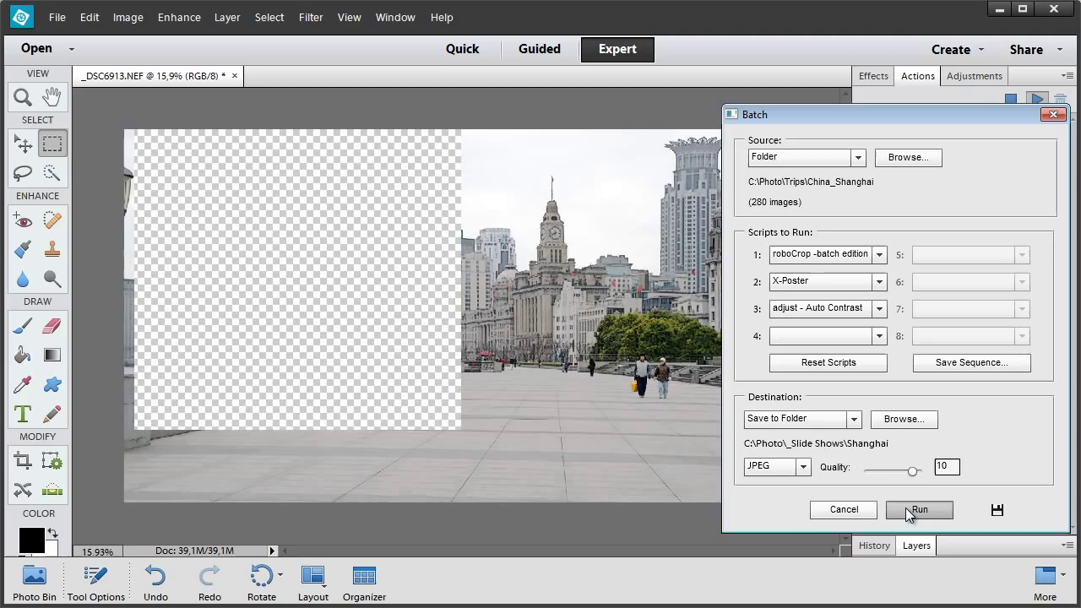